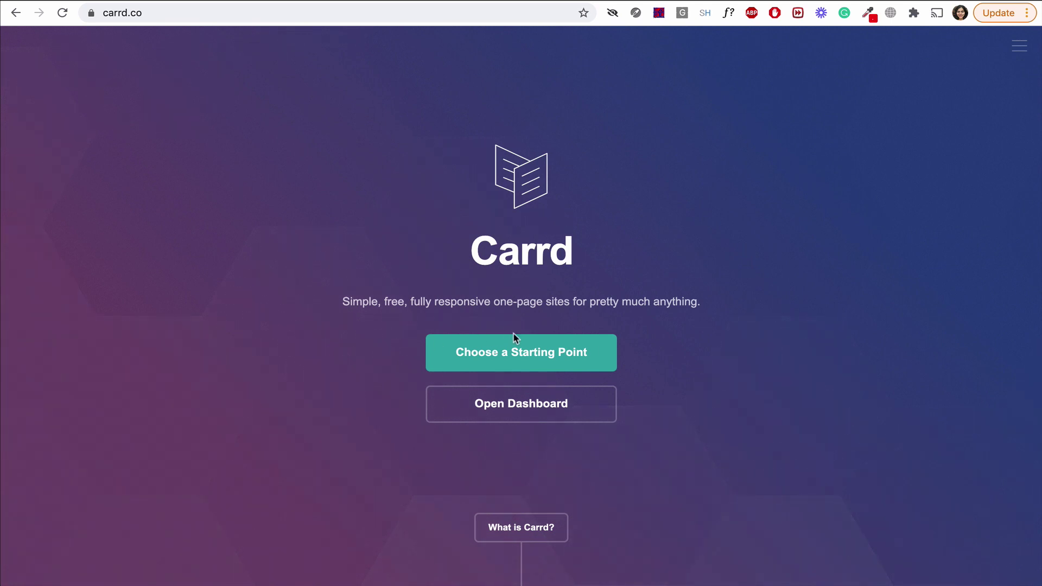
Start a new Carrd site from the purple 'Donec at nisi pretium erat consequat' template.
left_click(531, 353)
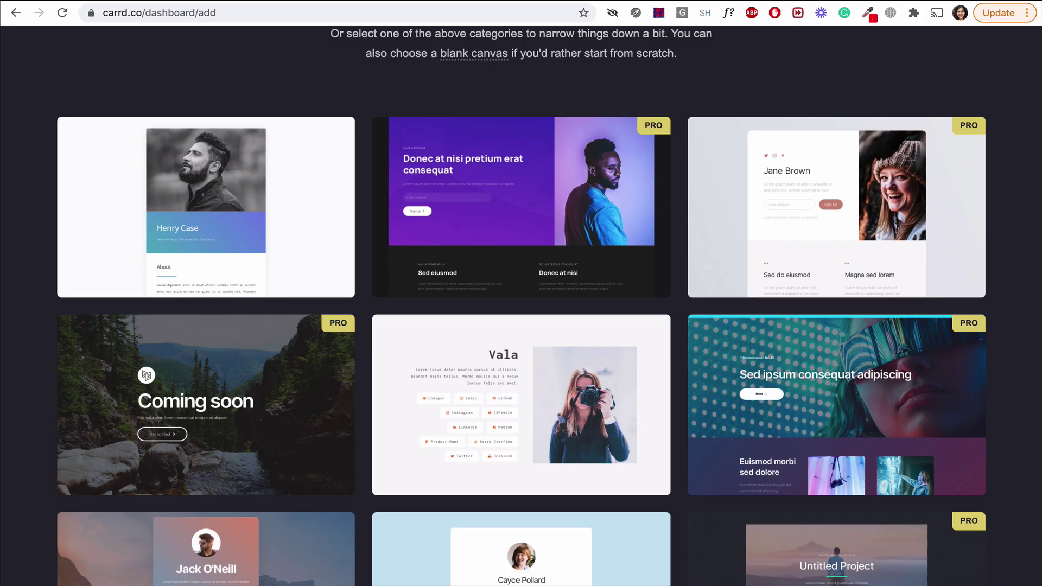
mouse_move(511, 220)
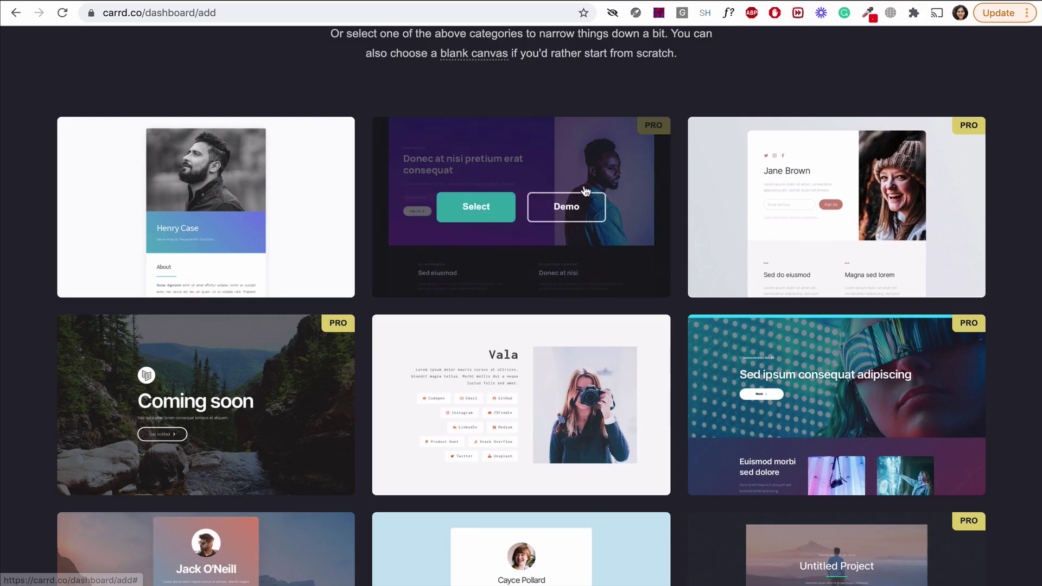
left_click(496, 216)
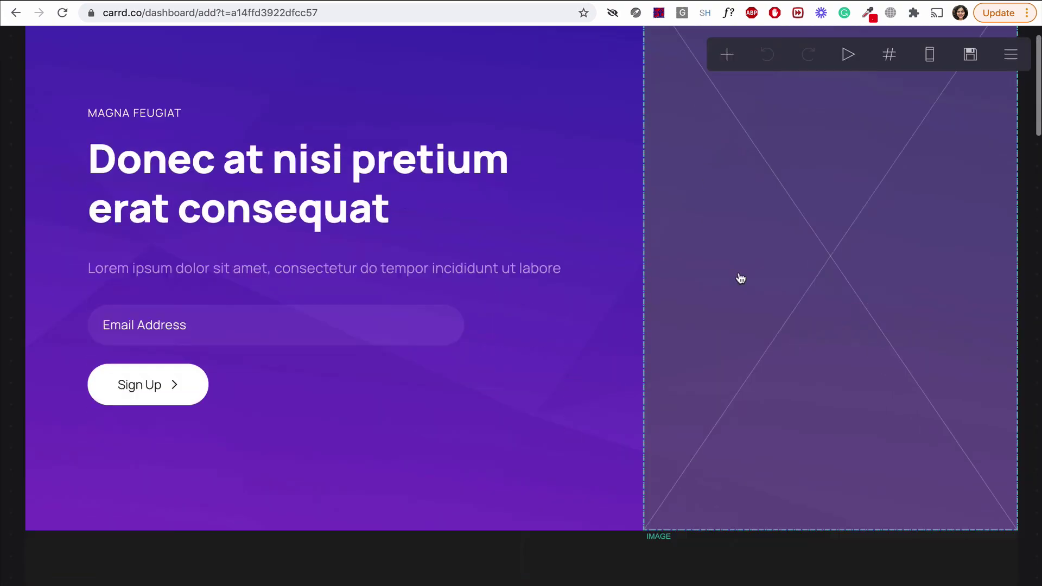
Delete the lower 'Nulla fermentum' signup section, discarding its contents.
scroll(741, 279, "down", 15)
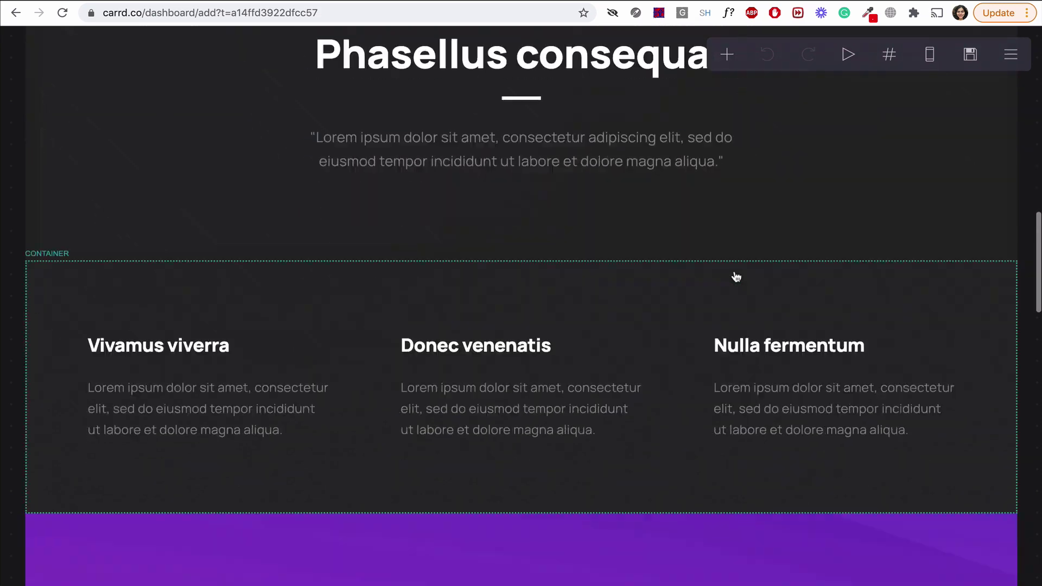
scroll(735, 278, "down", 20)
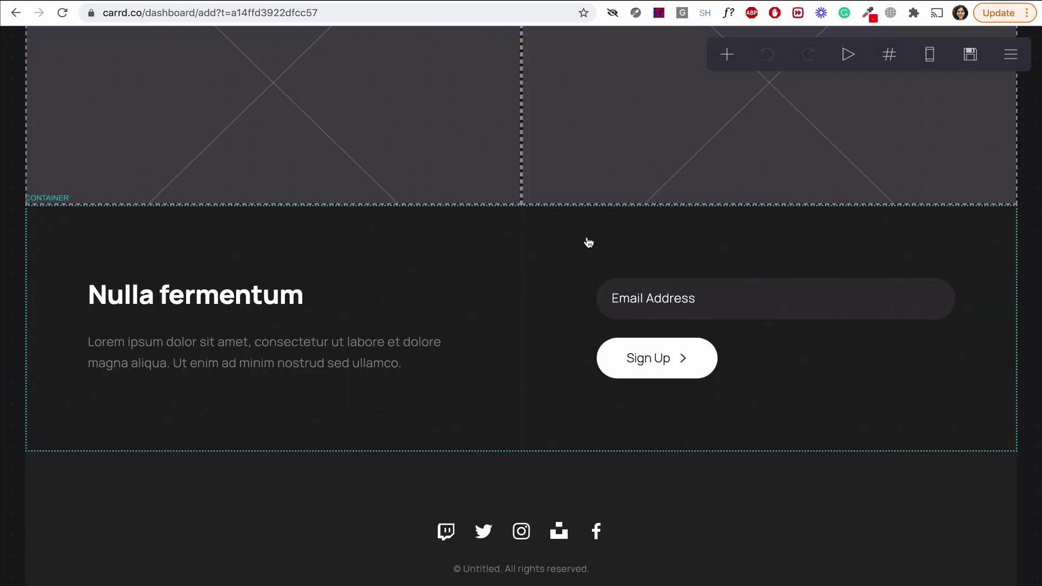
left_click(219, 364)
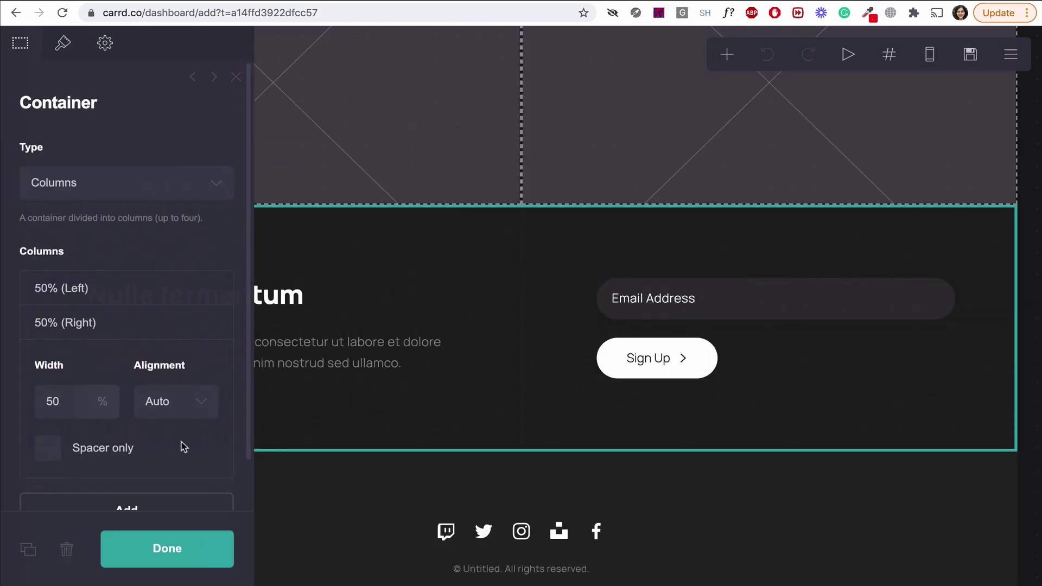
left_click(68, 551)
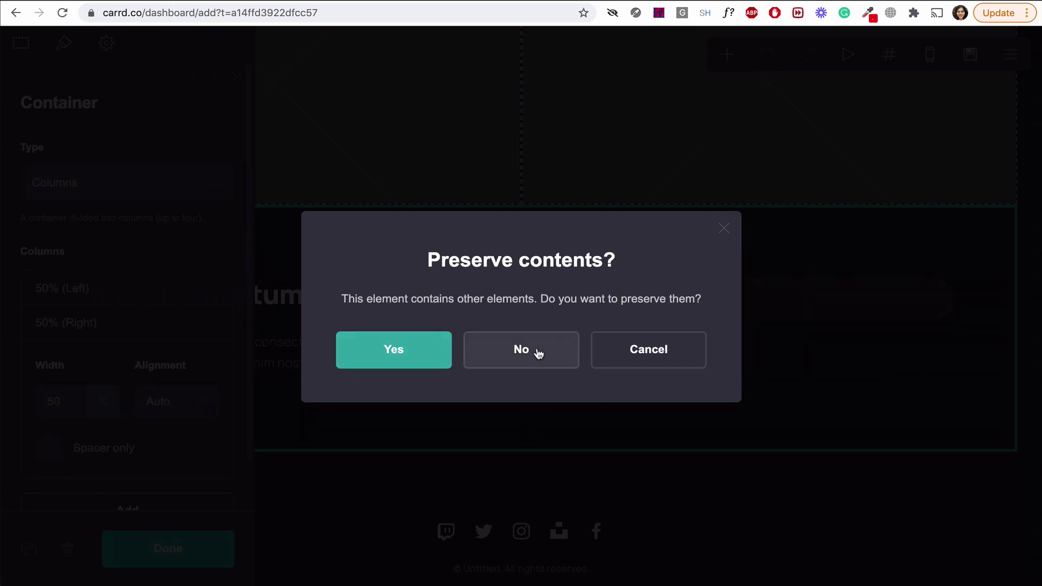
left_click(538, 353)
scroll(907, 205, "down", 6)
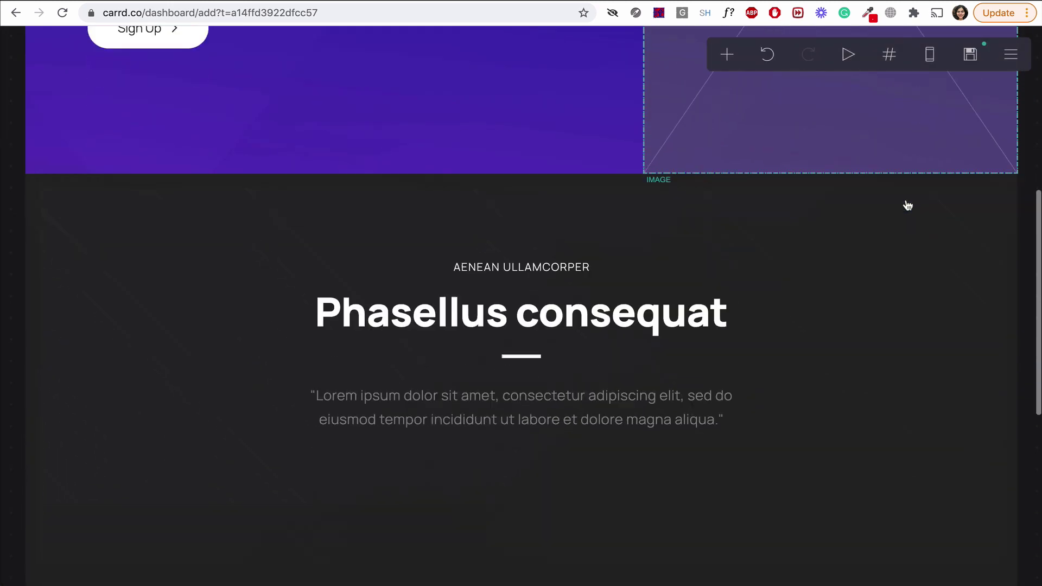
scroll(908, 206, "down", 8)
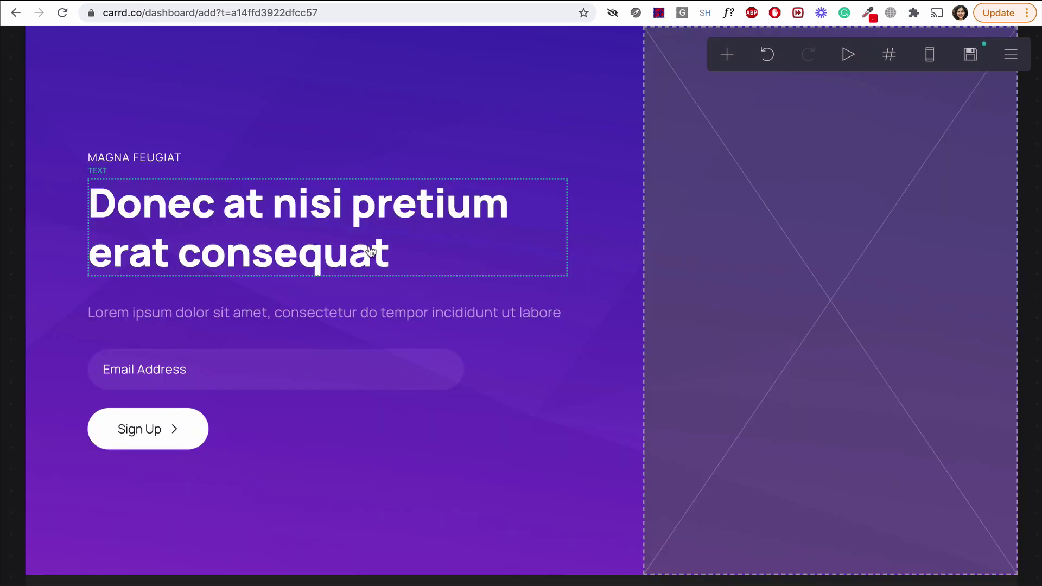
Replace the hero heading text with 'Make Something'.
left_click(371, 251)
triple_click(157, 165)
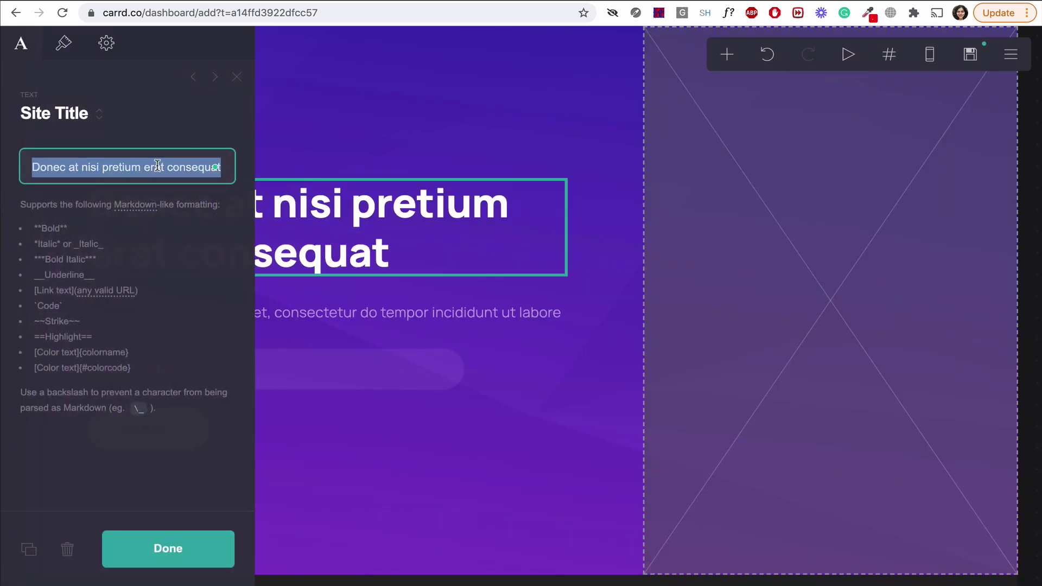
key("BackSpace")
type("Make ")
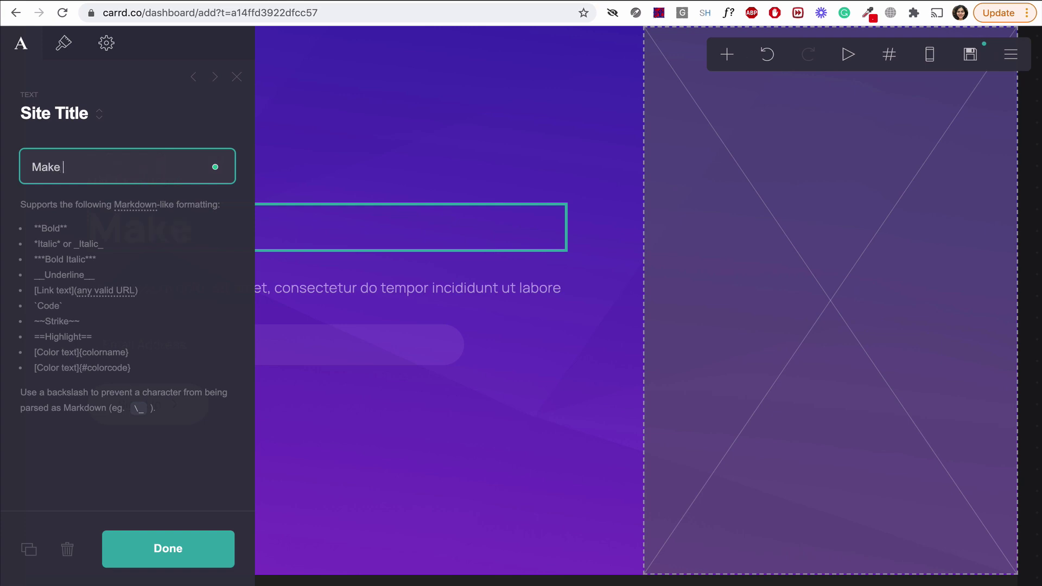
type("Something")
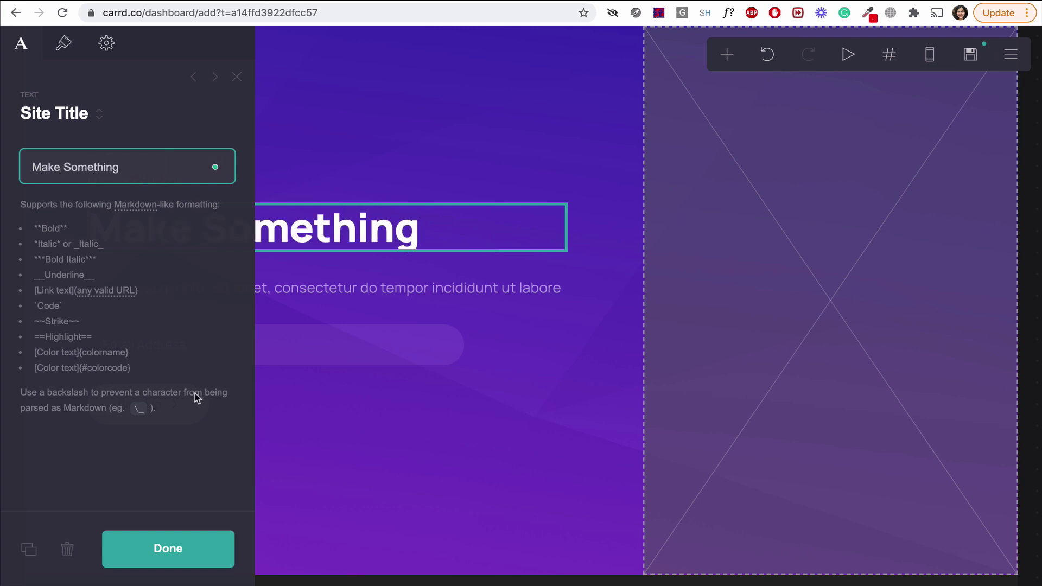
left_click(167, 559)
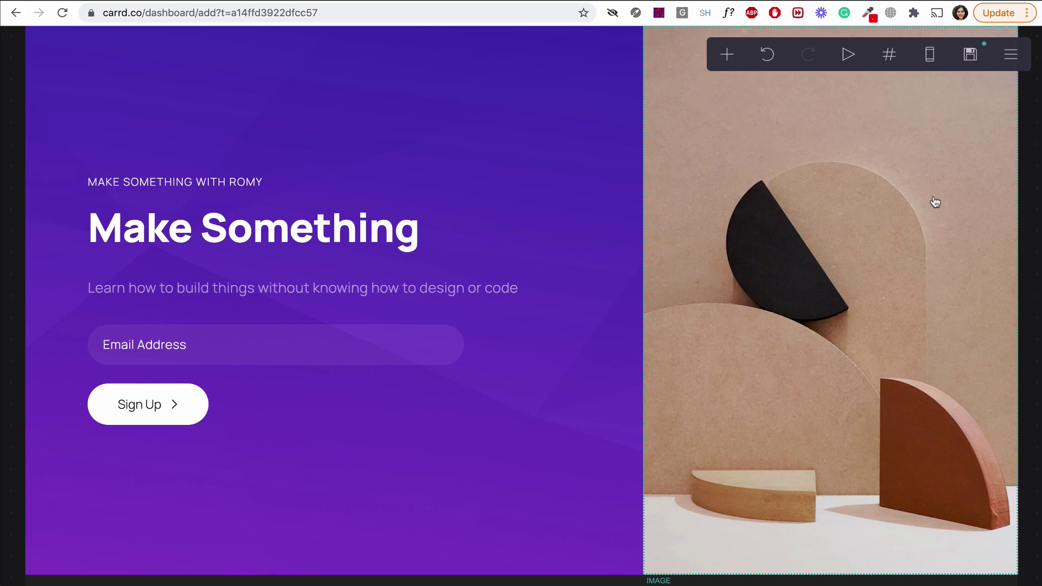
scroll(935, 201, "down", 7)
scroll(936, 202, "down", 2)
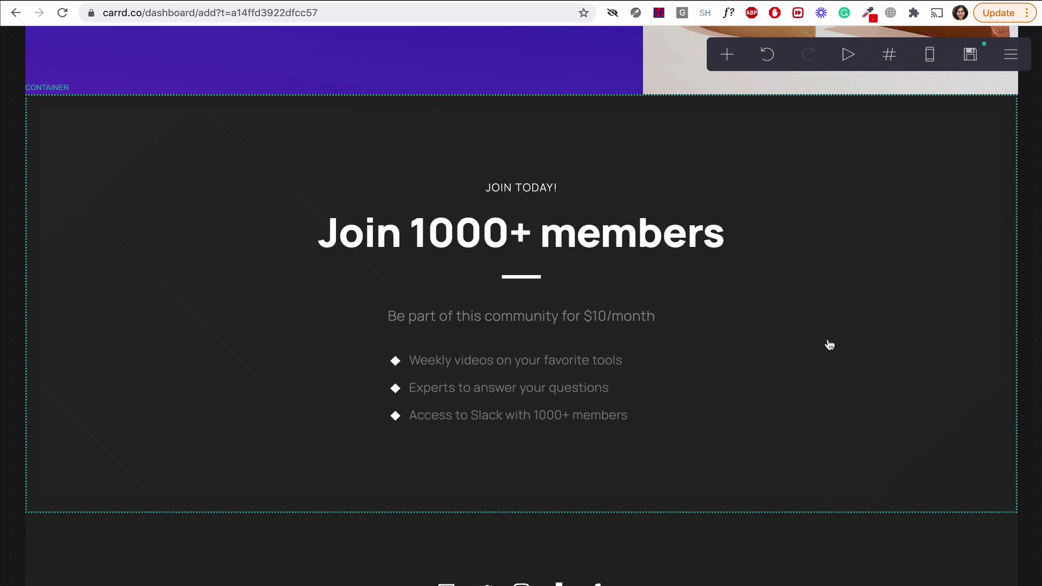
Add a form below the membership benefits list and set its type to Custom.
left_click(470, 390)
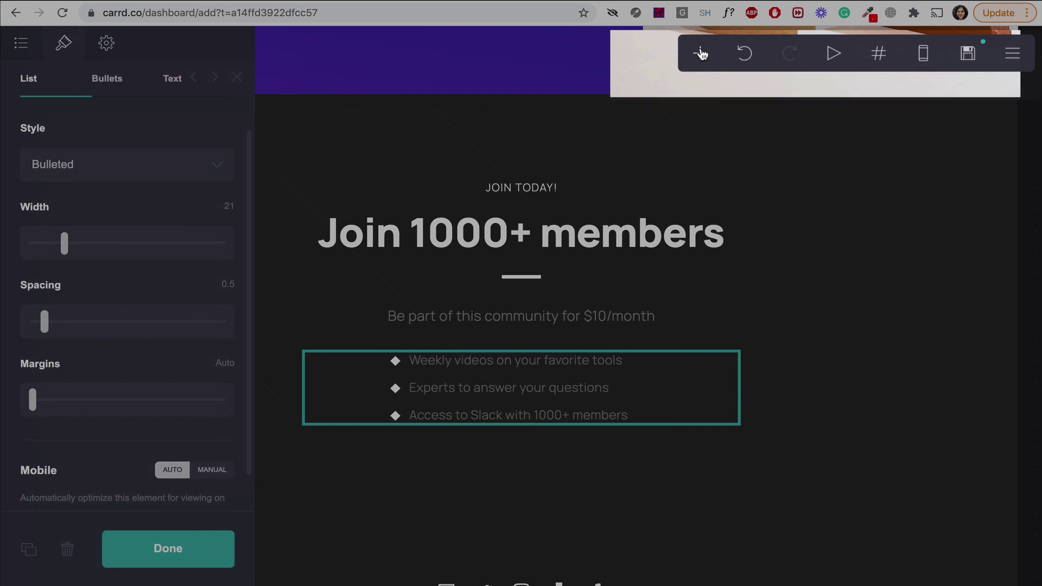
left_click(700, 54)
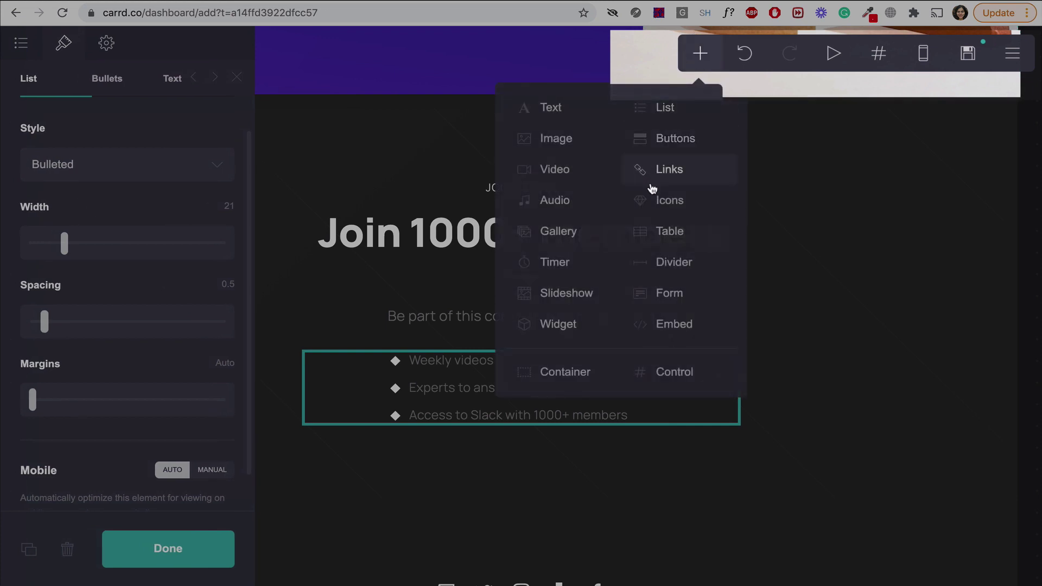
left_click(661, 293)
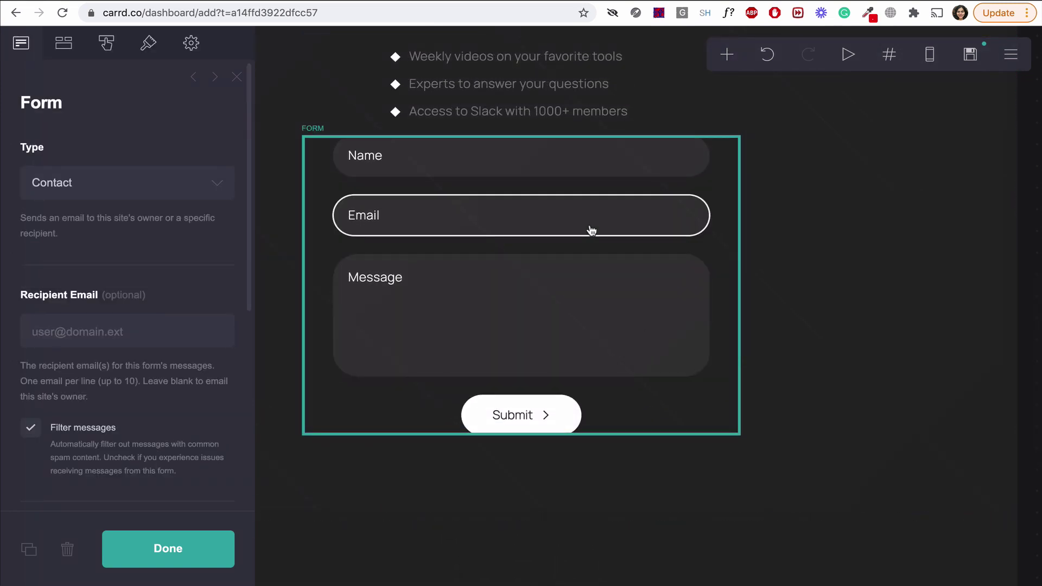
left_click(219, 193)
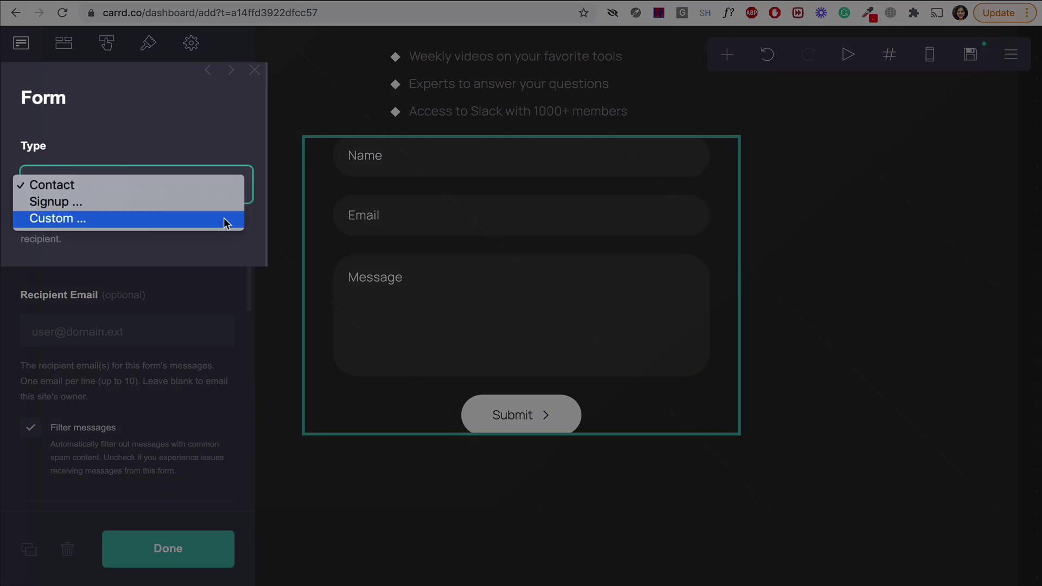
left_click(225, 220)
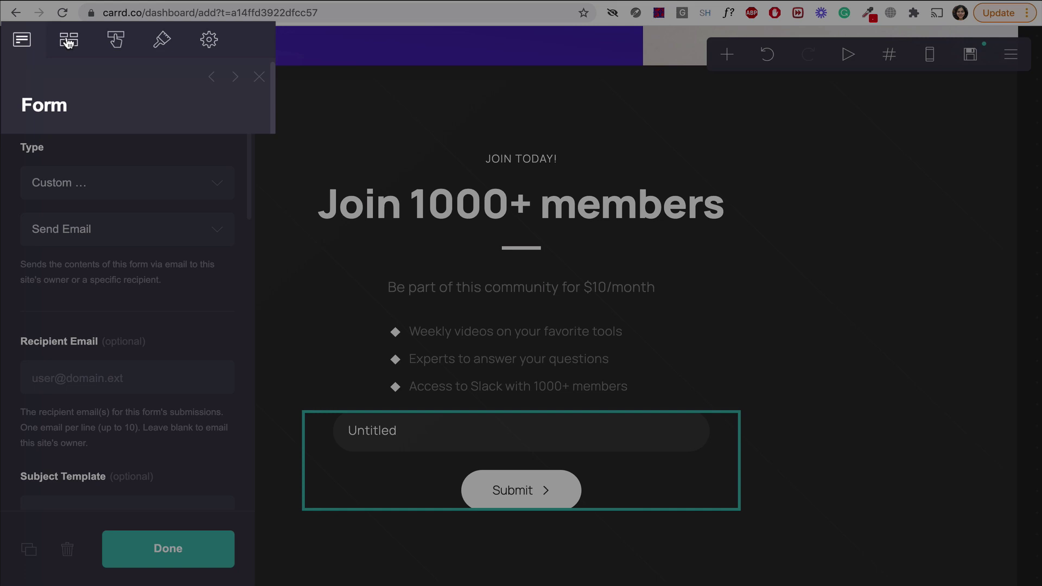
Relabel the form's field 'Enter your email' and make it an Email-type field.
left_click(69, 43)
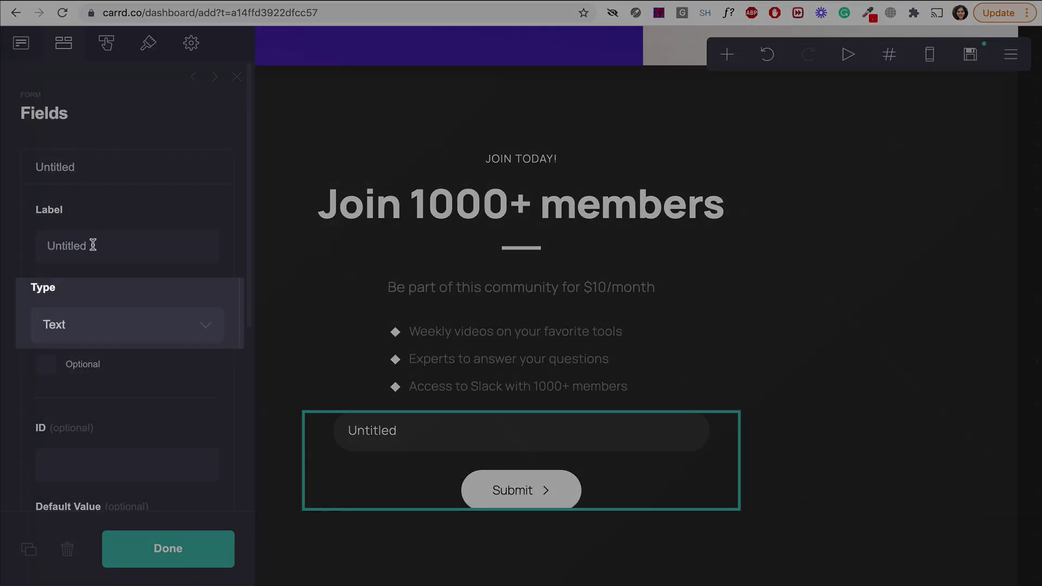
double_click(93, 244)
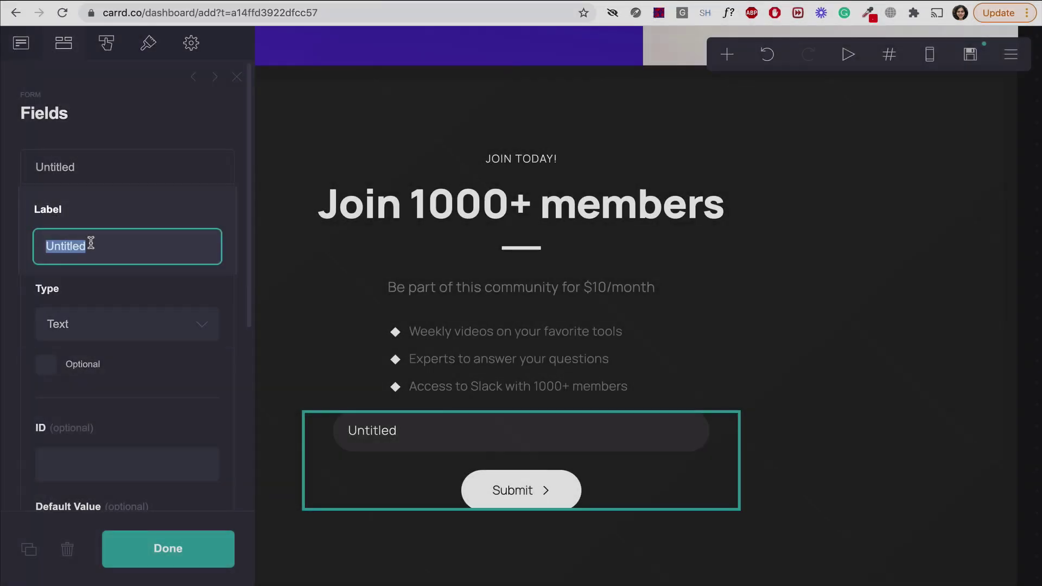
type("Enter your email")
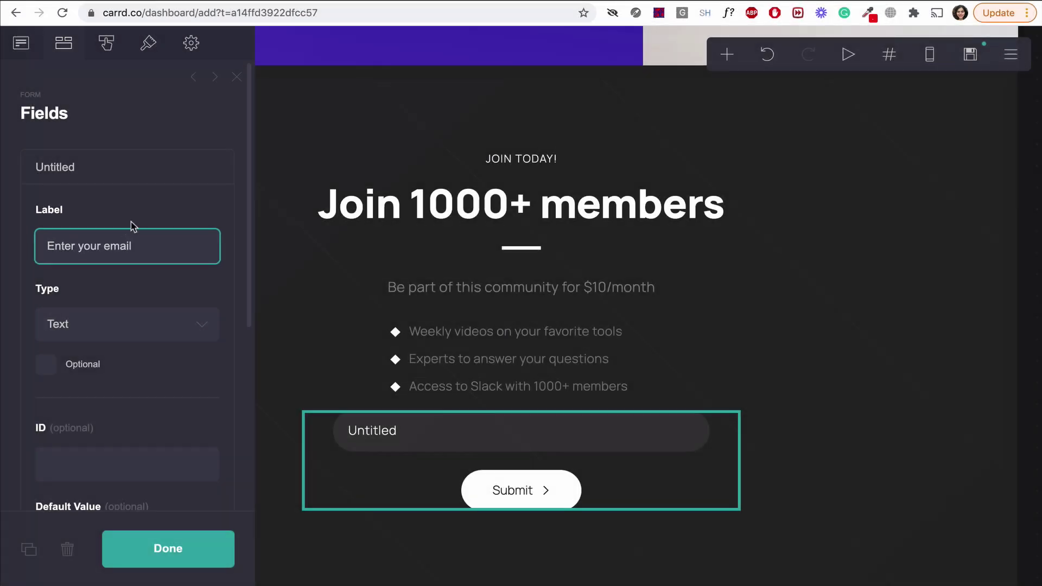
left_click(139, 199)
scroll(158, 326, "down", 1)
scroll(161, 325, "down", 1)
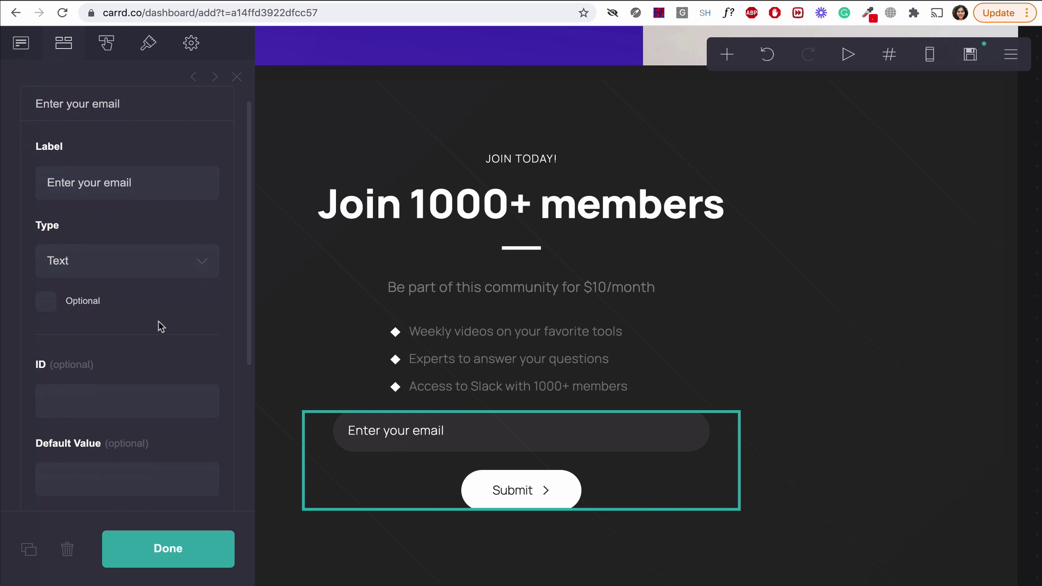
left_click(201, 262)
left_click(197, 278)
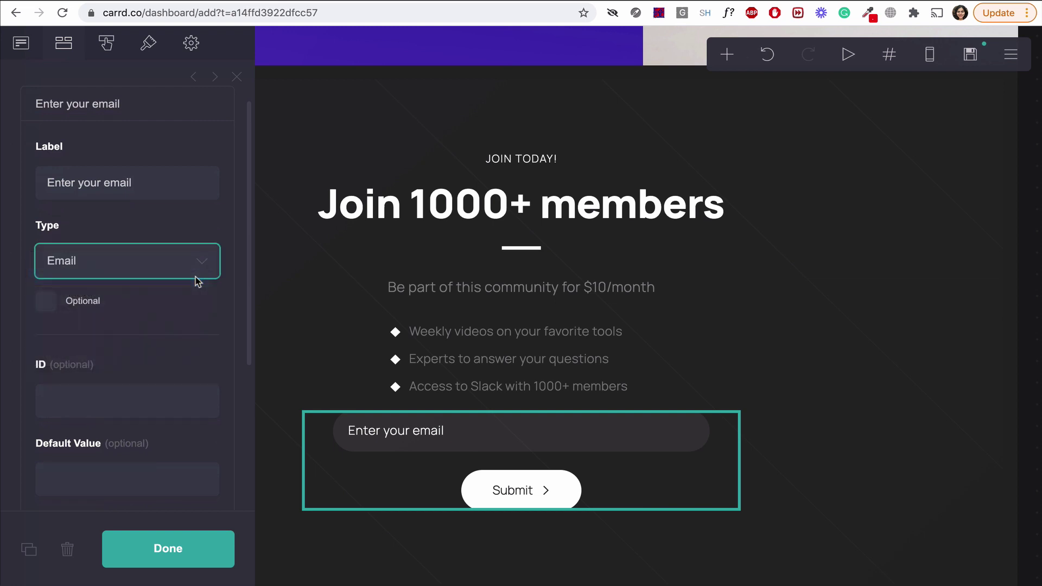
scroll(195, 325, "down", 3)
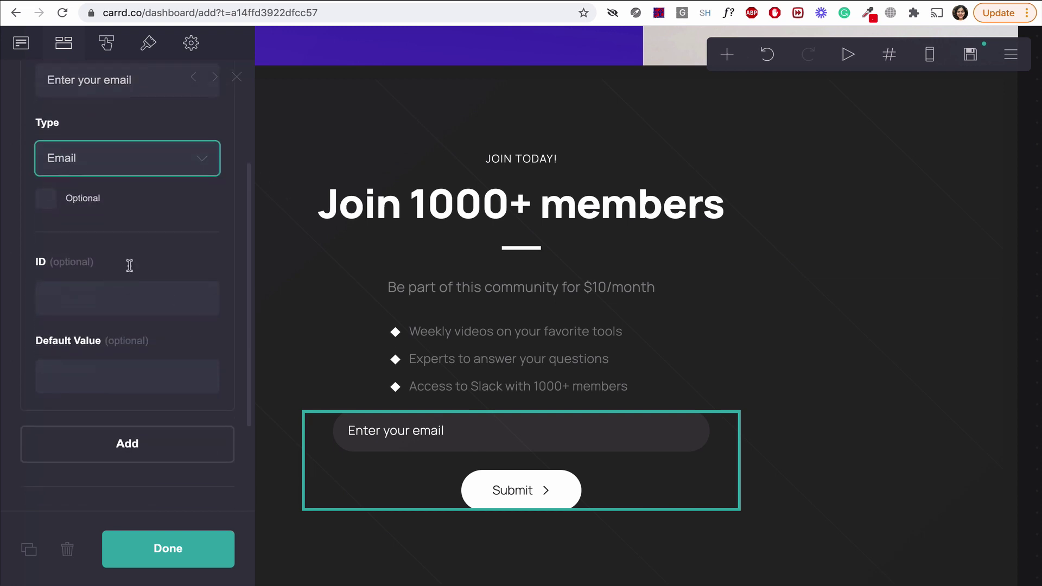
left_click(198, 546)
left_click(175, 552)
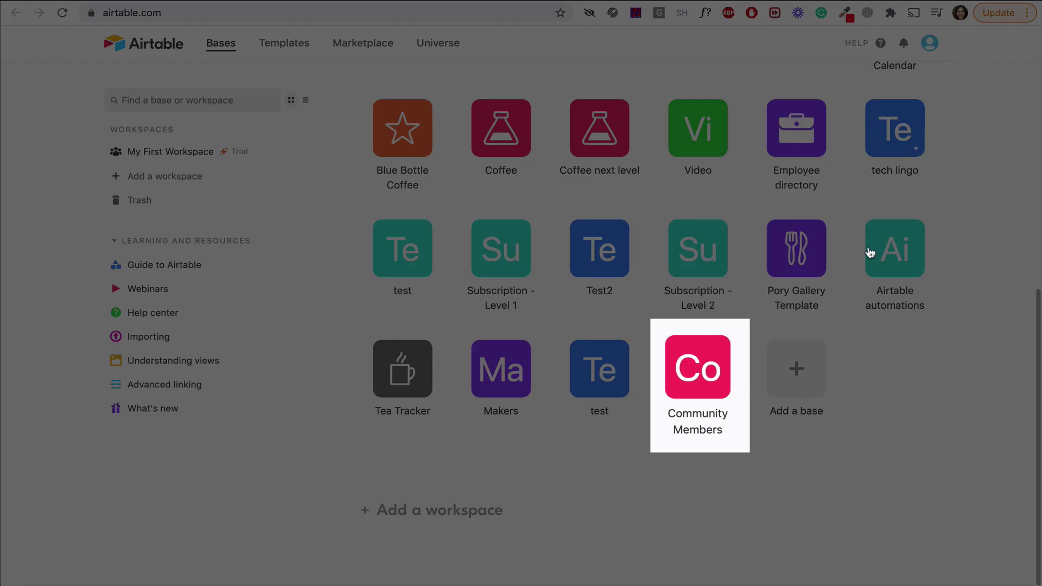
In the Community Members base, change the Date Joined field to Created time.
left_click(682, 375)
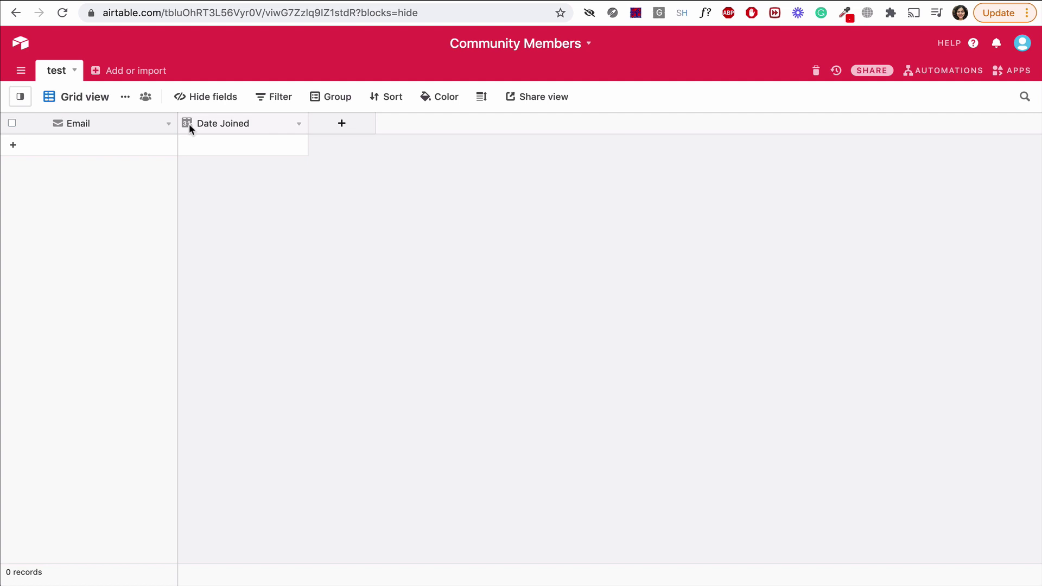
left_click(299, 125)
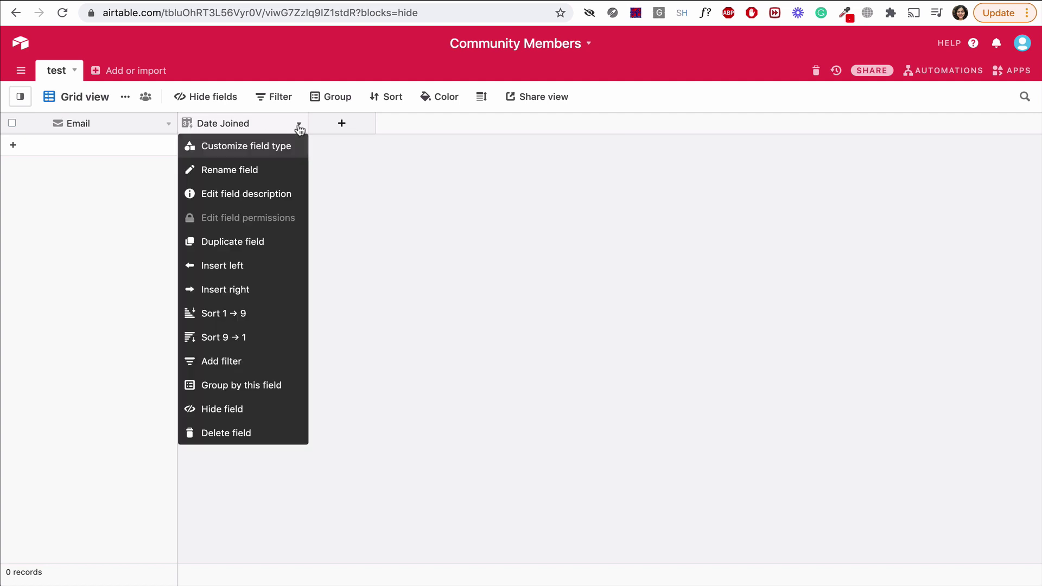
left_click(280, 146)
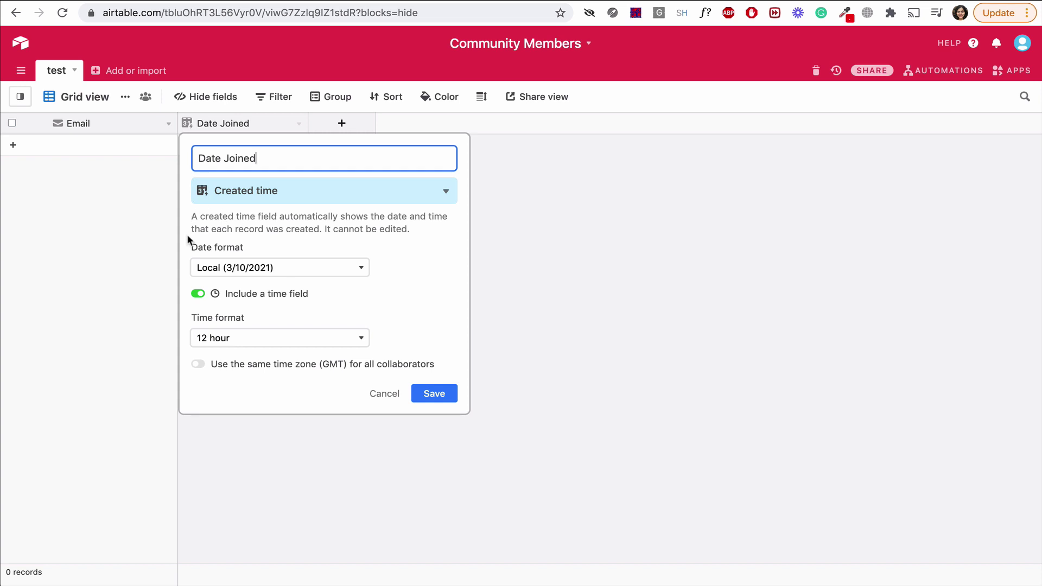
left_click(444, 395)
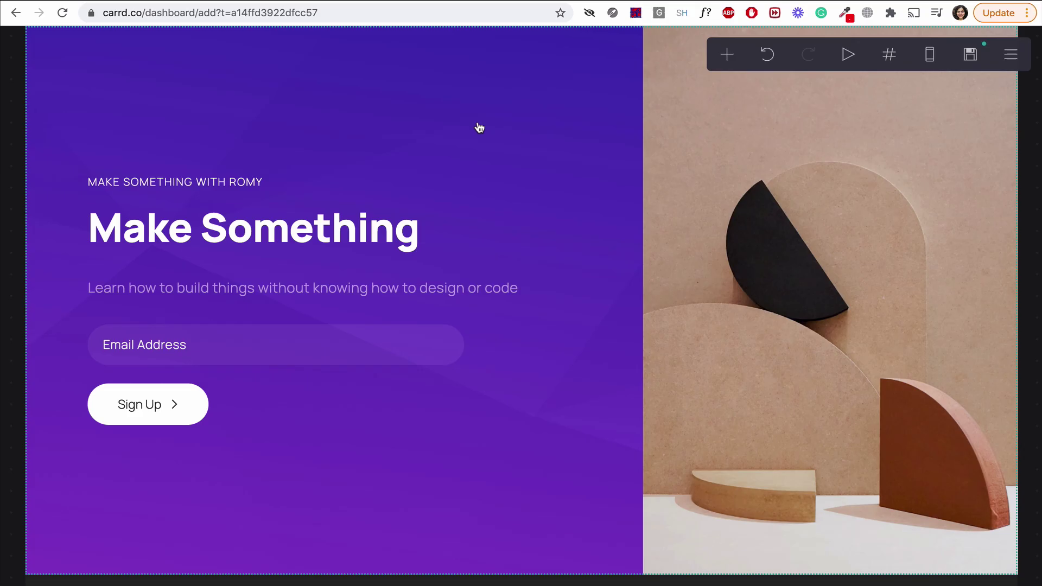
Set the signup form to Send to Airtable and paste in the Airtable API key.
scroll(479, 127, "down", 10)
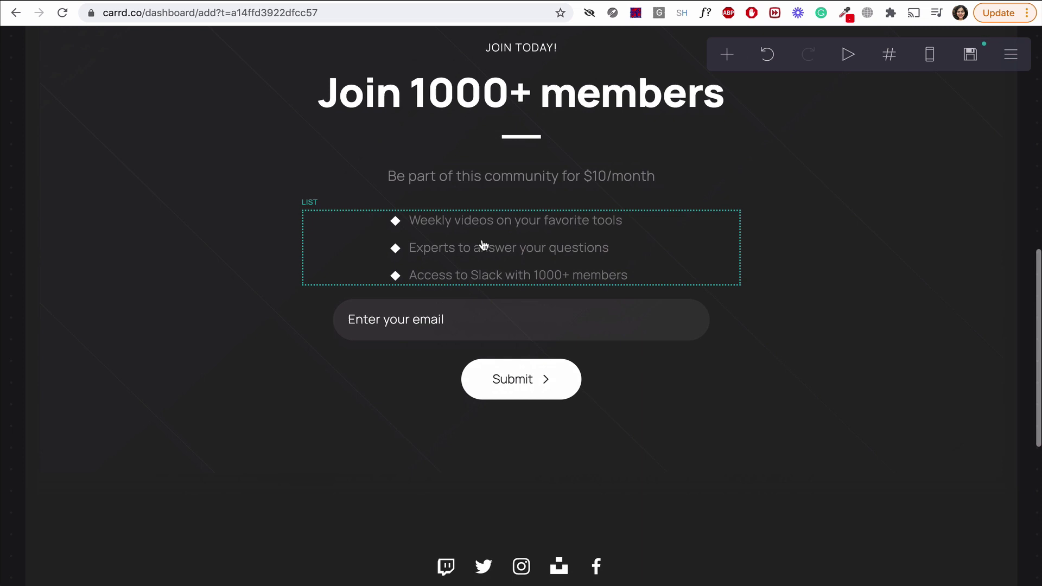
left_click(496, 311)
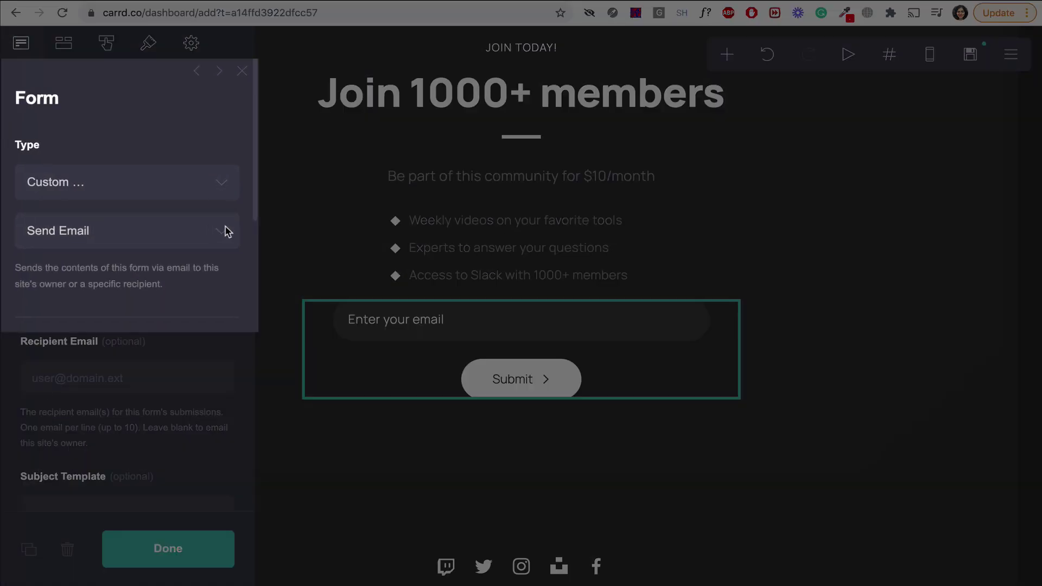
left_click(222, 230)
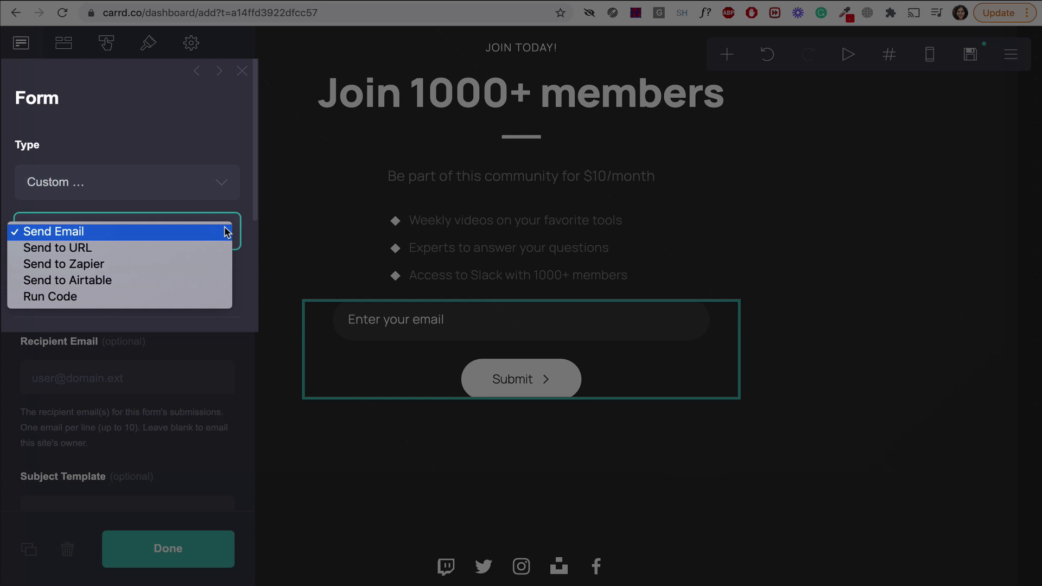
left_click(217, 280)
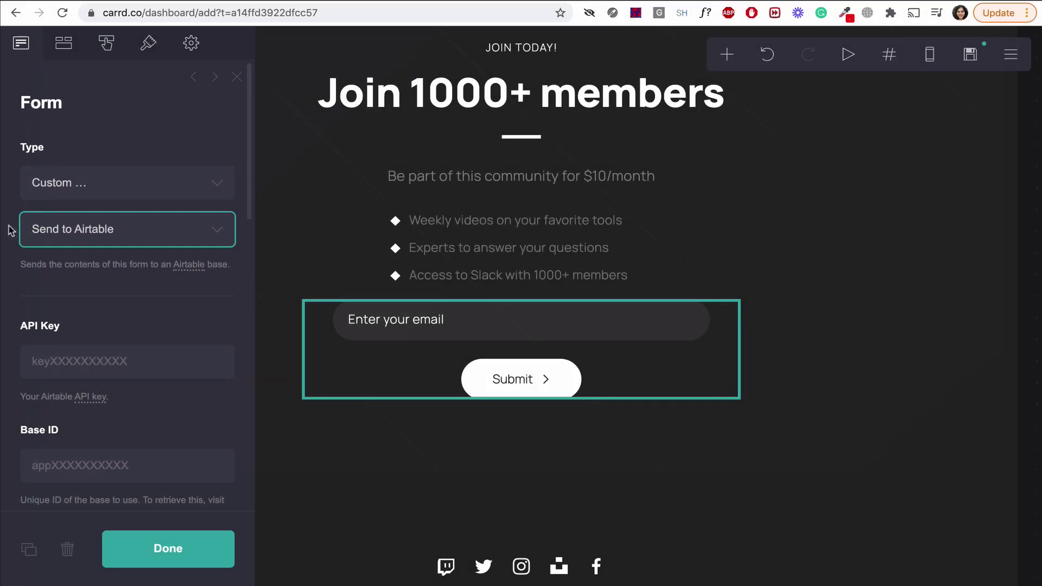
scroll(160, 283, "down", 2)
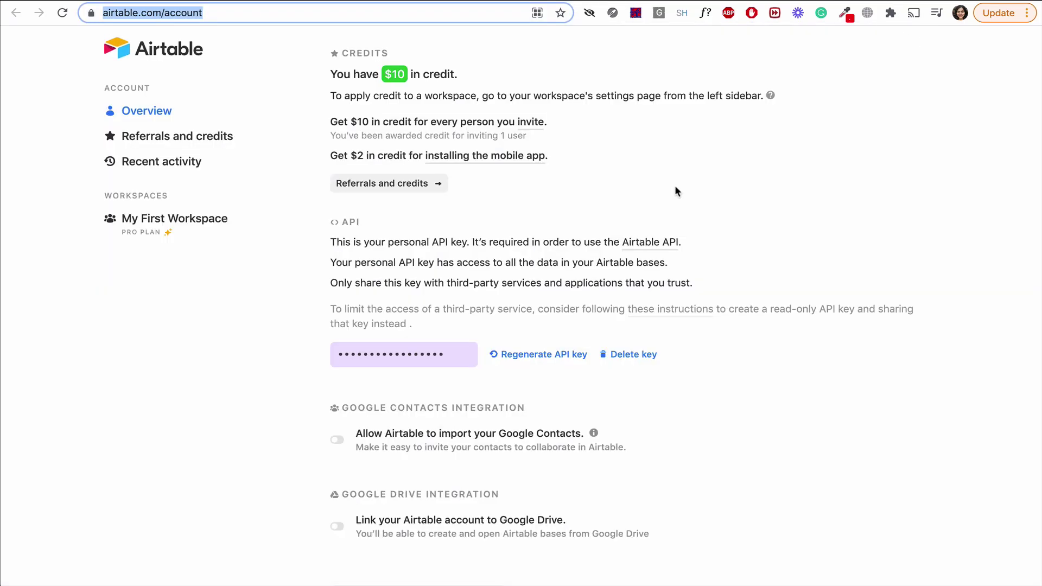
left_click(352, 354)
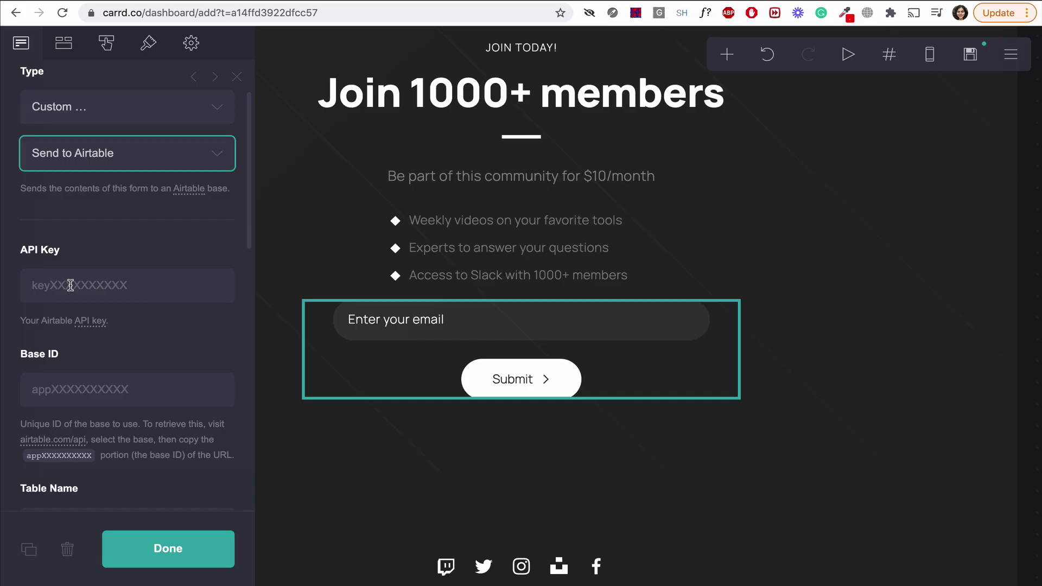
left_click(70, 285)
key("super+v")
left_click(103, 256)
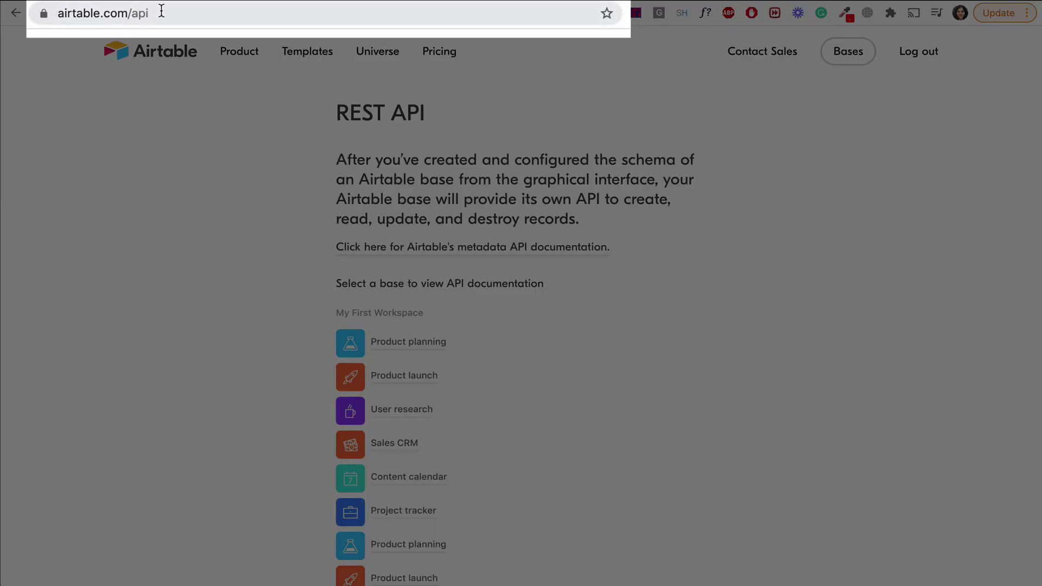
Open the Airtable API docs for the Community Members base.
scroll(504, 187, "down", 20)
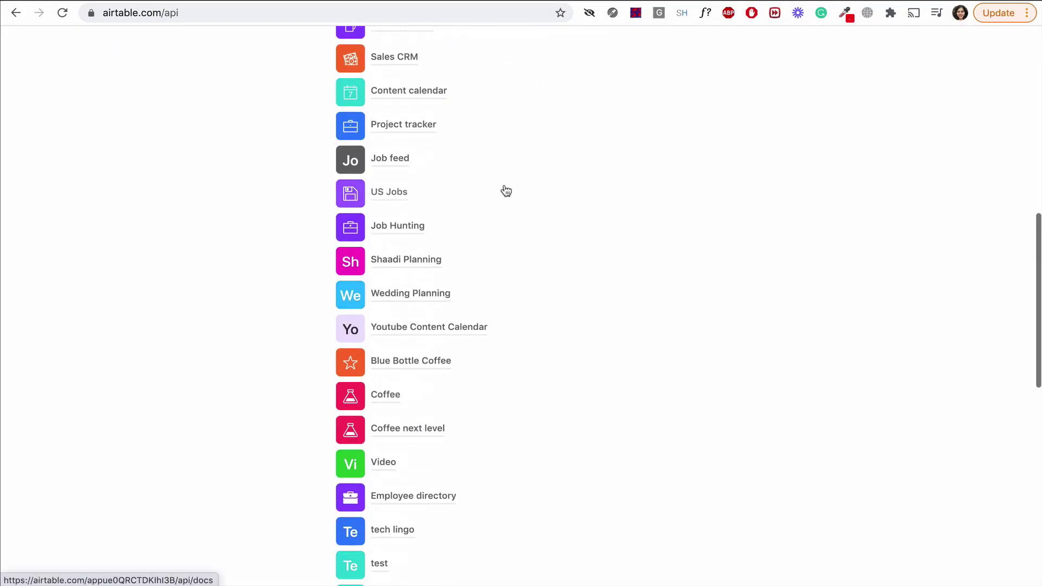
left_click(382, 358)
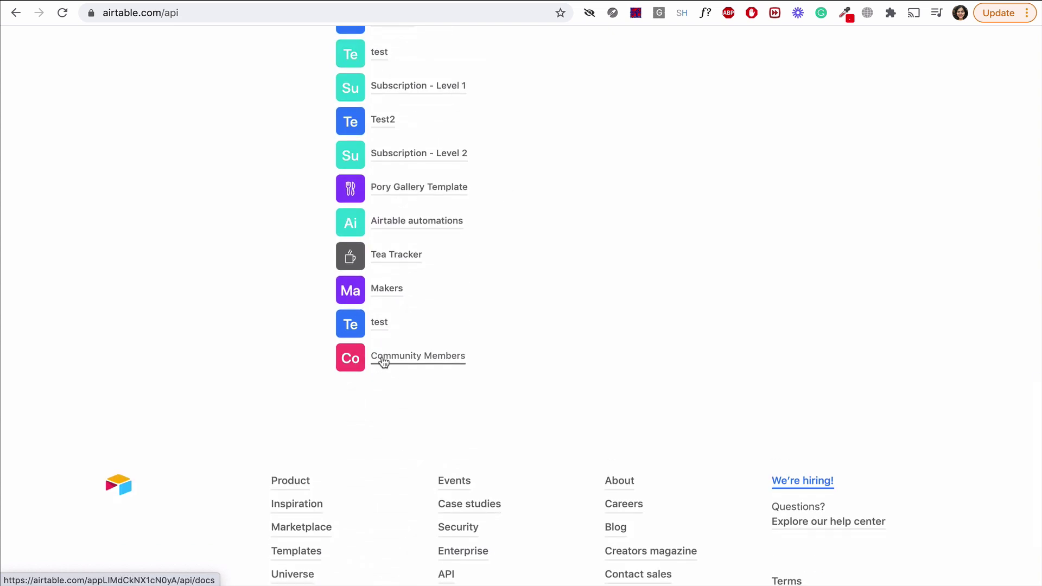
left_click_drag(163, 15, 225, 13)
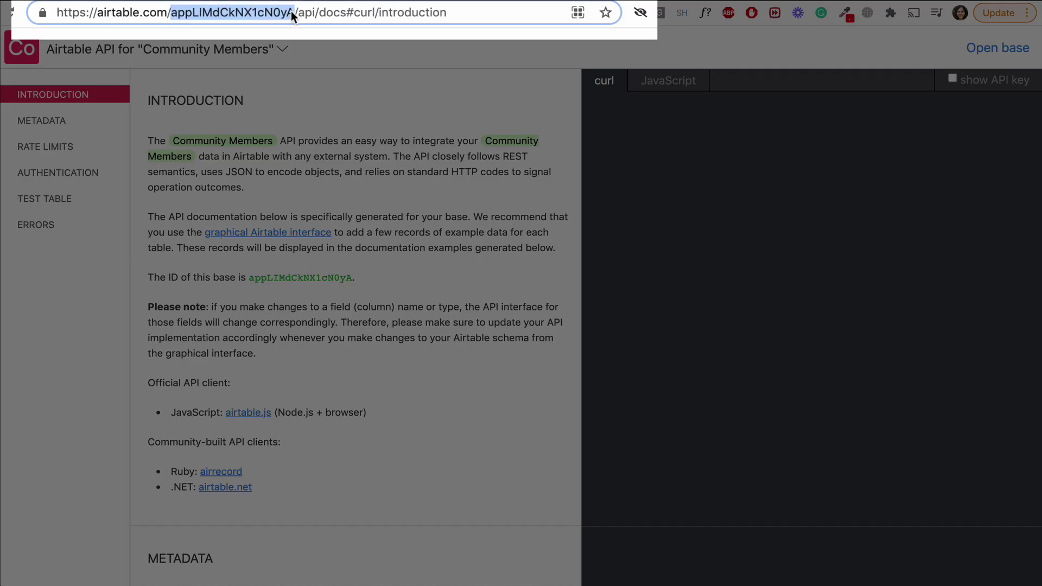
Paste the Community Members base ID into Base ID and enter 'Members' as the table name.
left_click_drag(291, 10, 294, 12)
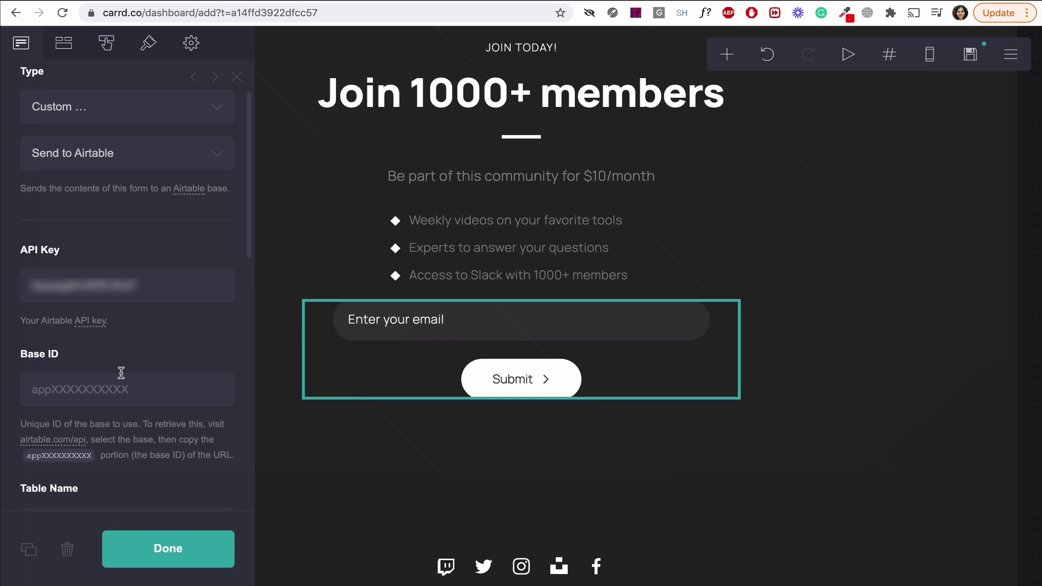
left_click(118, 383)
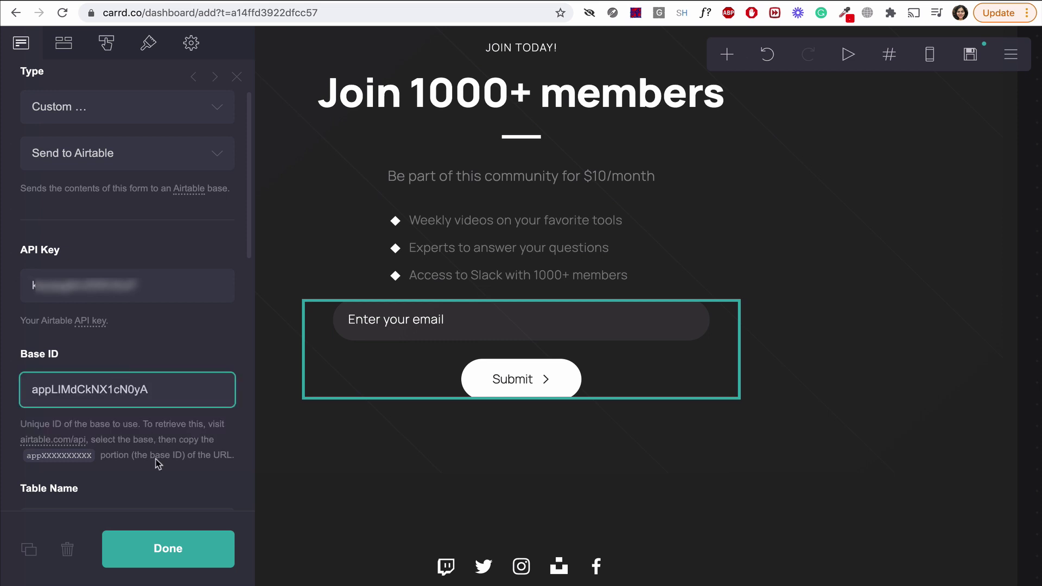
scroll(157, 464, "down", 2)
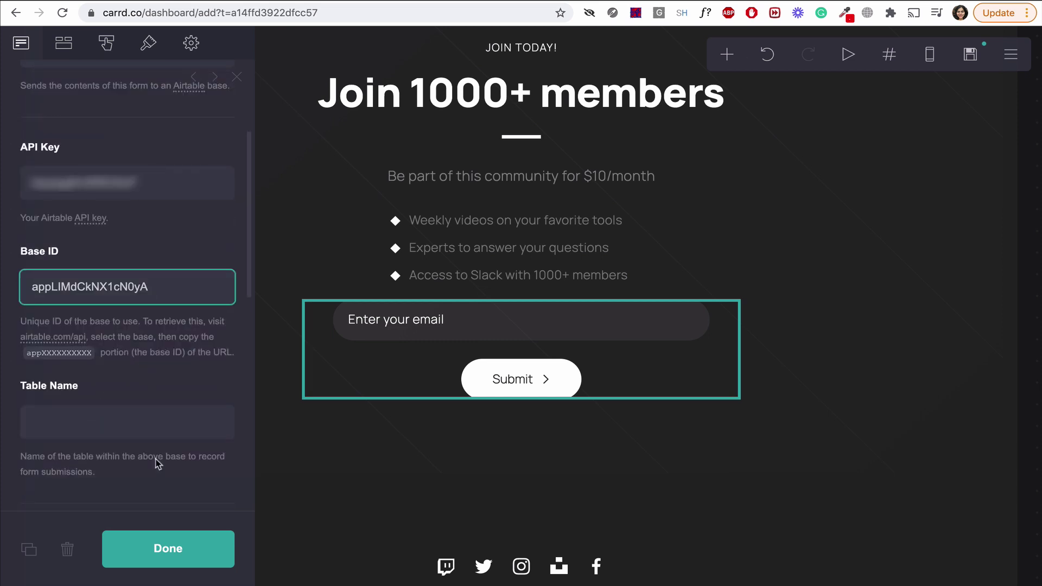
scroll(156, 463, "down", 1)
left_click(114, 369)
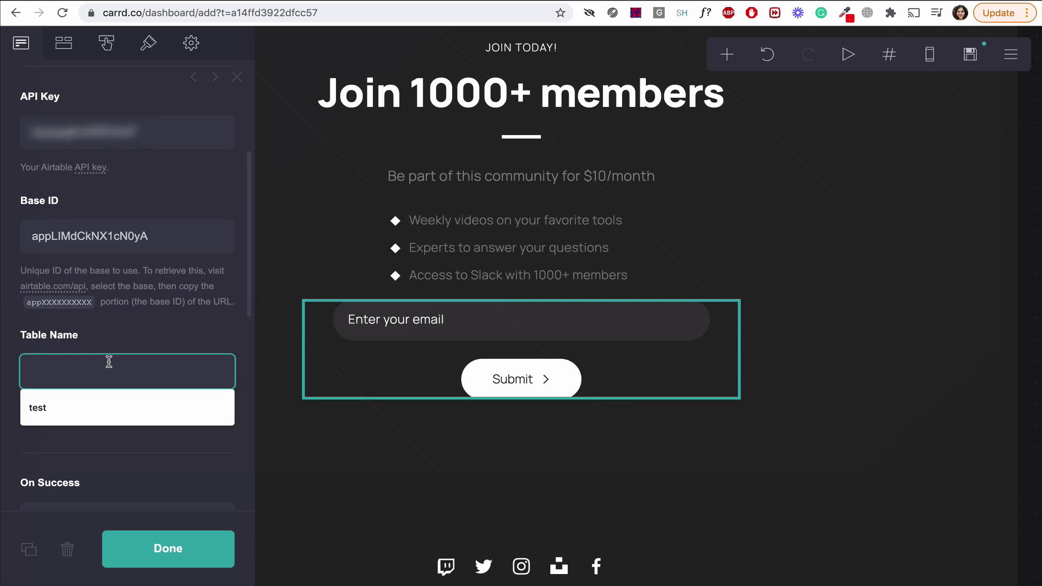
type("Members")
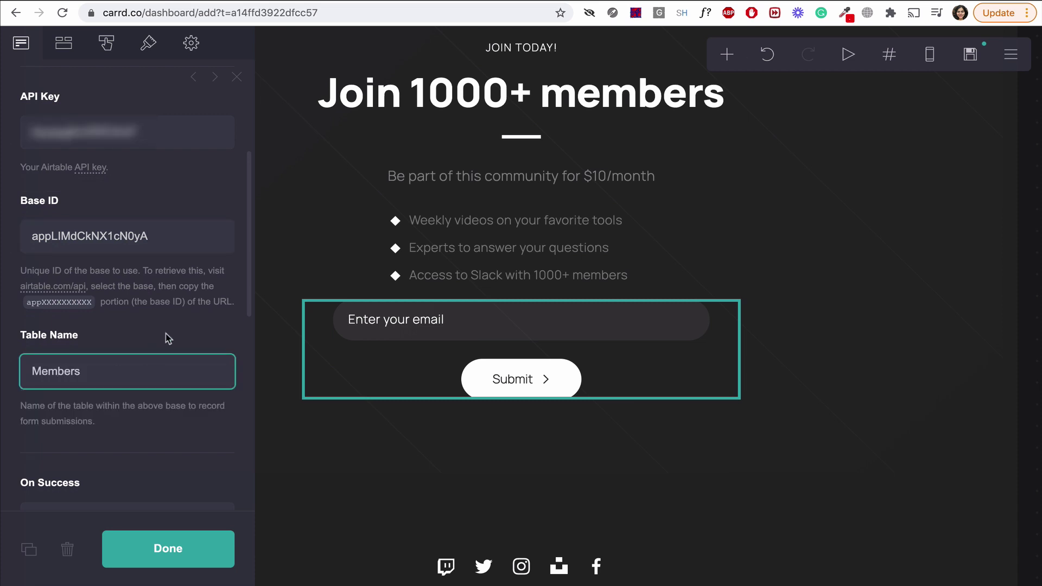
left_click(171, 337)
scroll(175, 356, "down", 2)
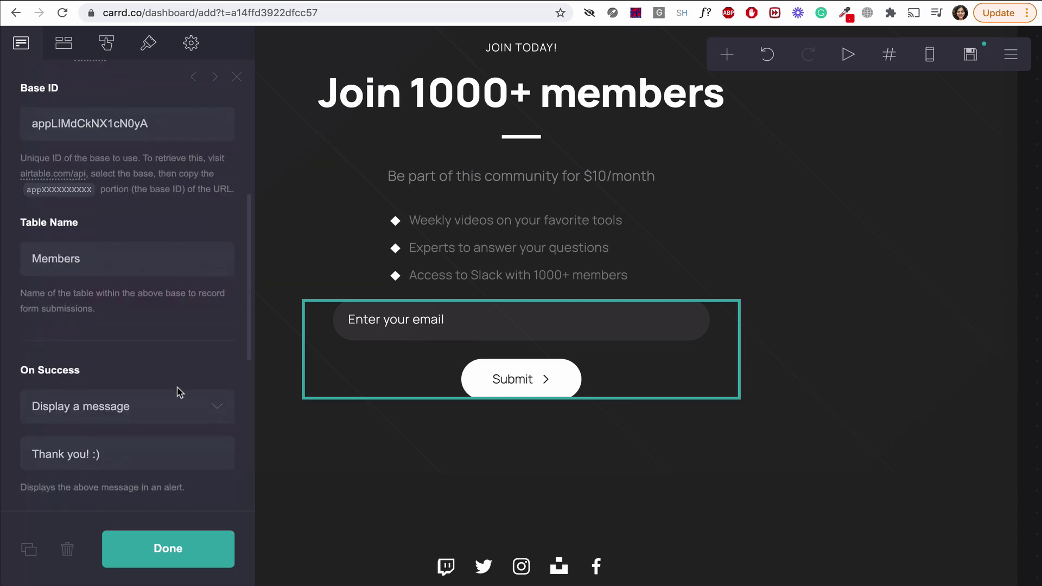
left_click(179, 546)
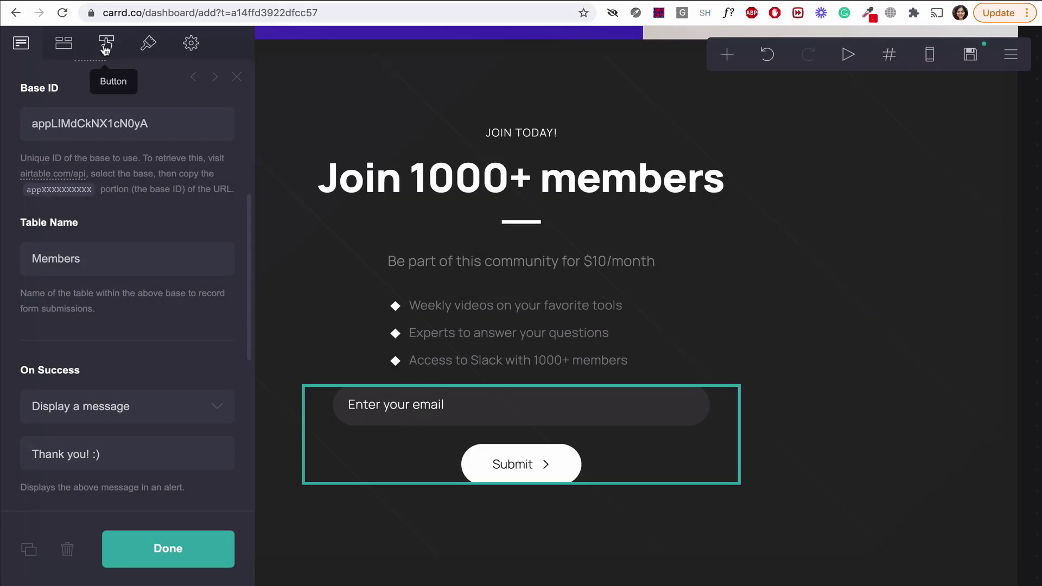
Change the form button's label from Submit to 'Pay'.
left_click(110, 47)
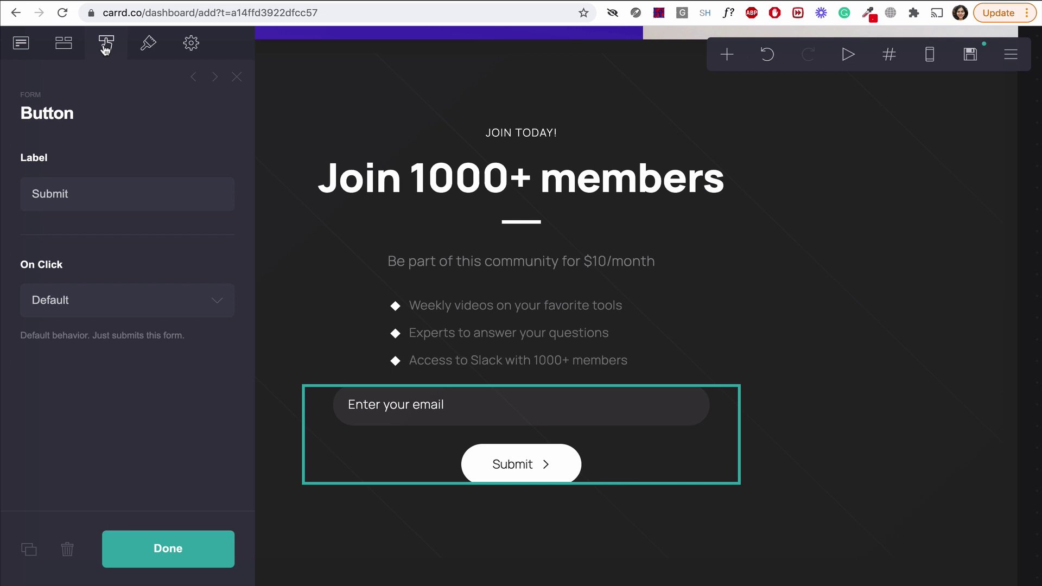
left_click(76, 191)
key("BackSpace")
key("BackSpace")
key("BackSpace")
key("BackSpace")
key("BackSpace")
key("BackSpace")
type("Pay")
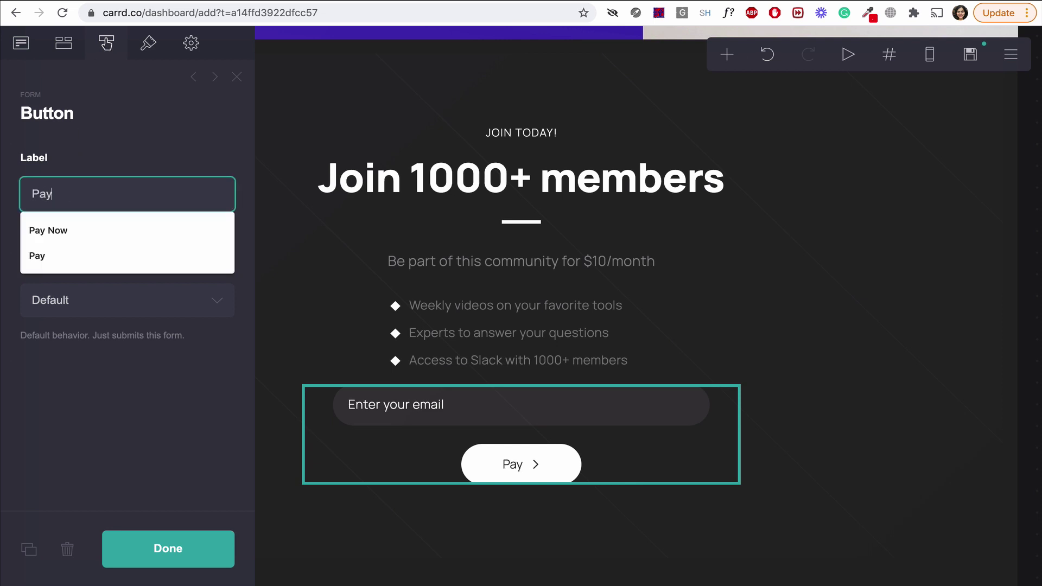
left_click(131, 158)
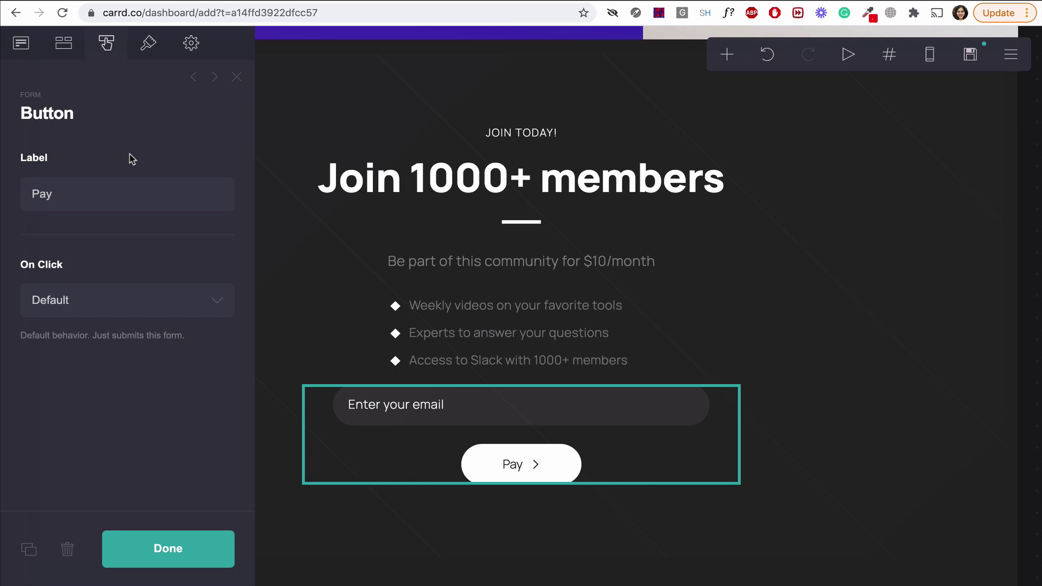
Make the button require payment via Stripe with Subscribe as the product type.
left_click(206, 302)
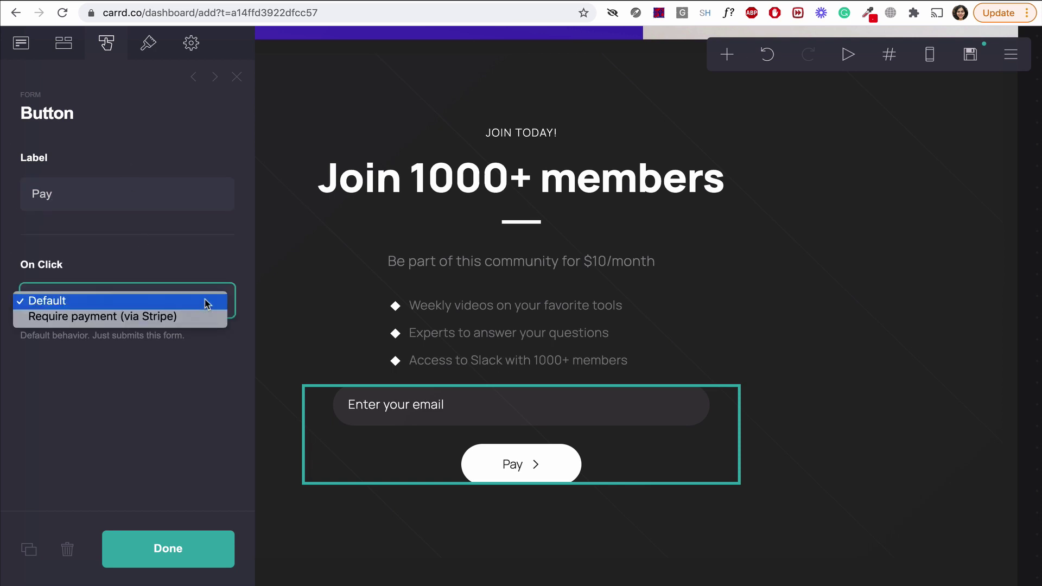
left_click(201, 319)
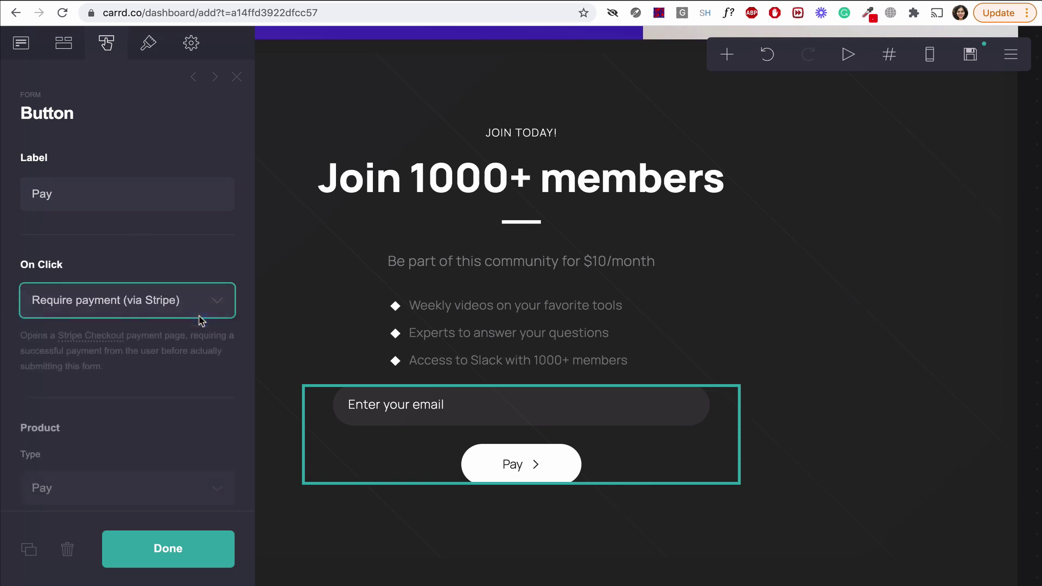
scroll(201, 320, "down", 3)
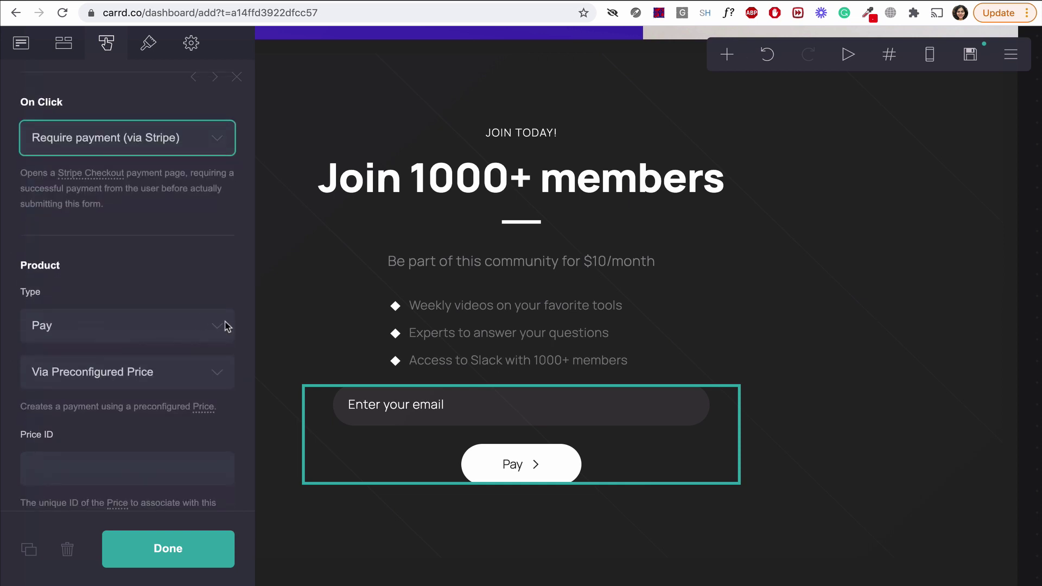
left_click(226, 325)
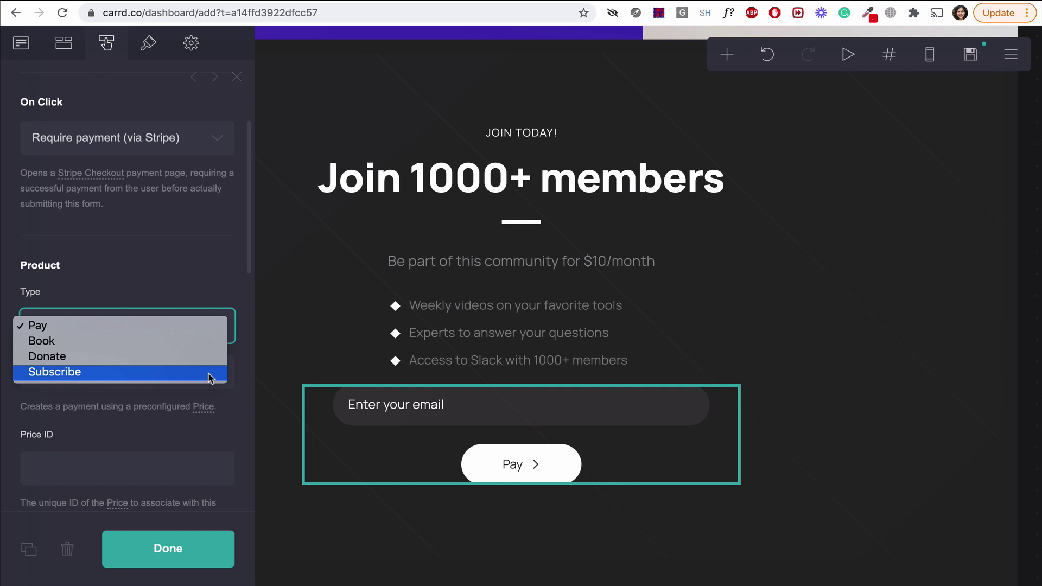
left_click(209, 374)
scroll(210, 375, "down", 5)
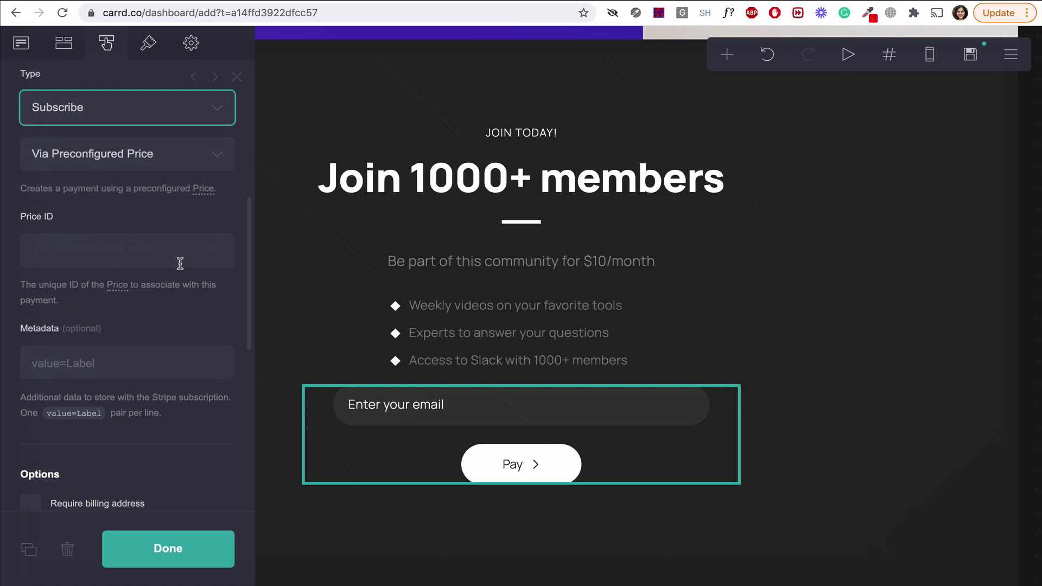
scroll(193, 321, "down", 5)
scroll(193, 321, "down", 3)
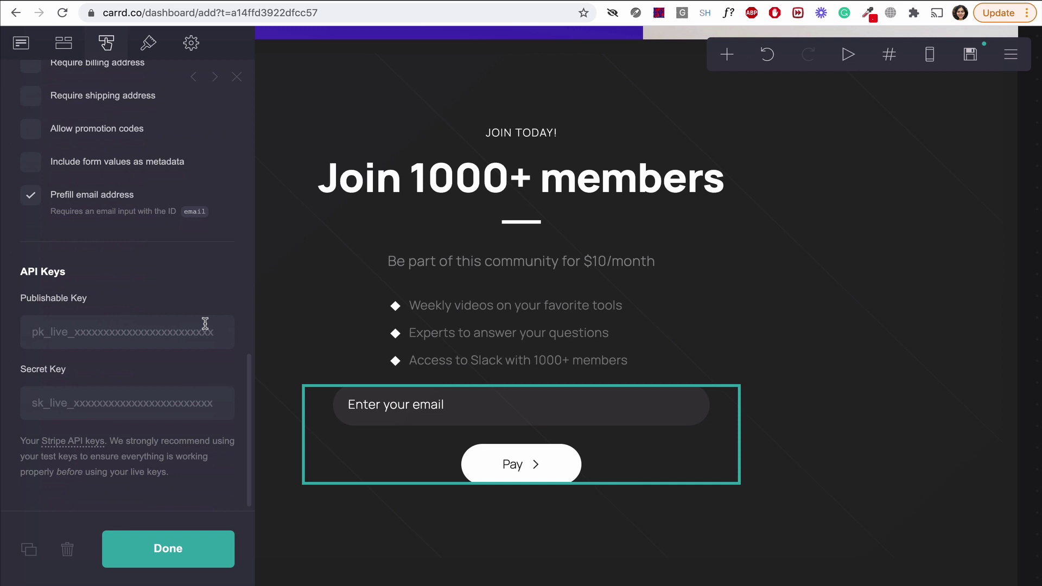
Save the Carrd button settings, then view Stripe's products using test data.
left_click(204, 553)
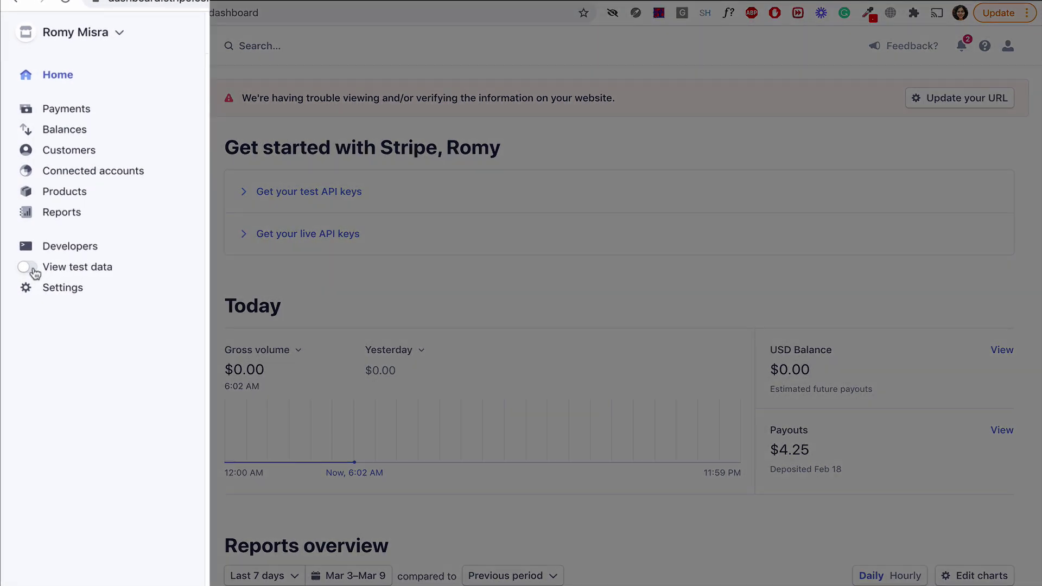
left_click(27, 267)
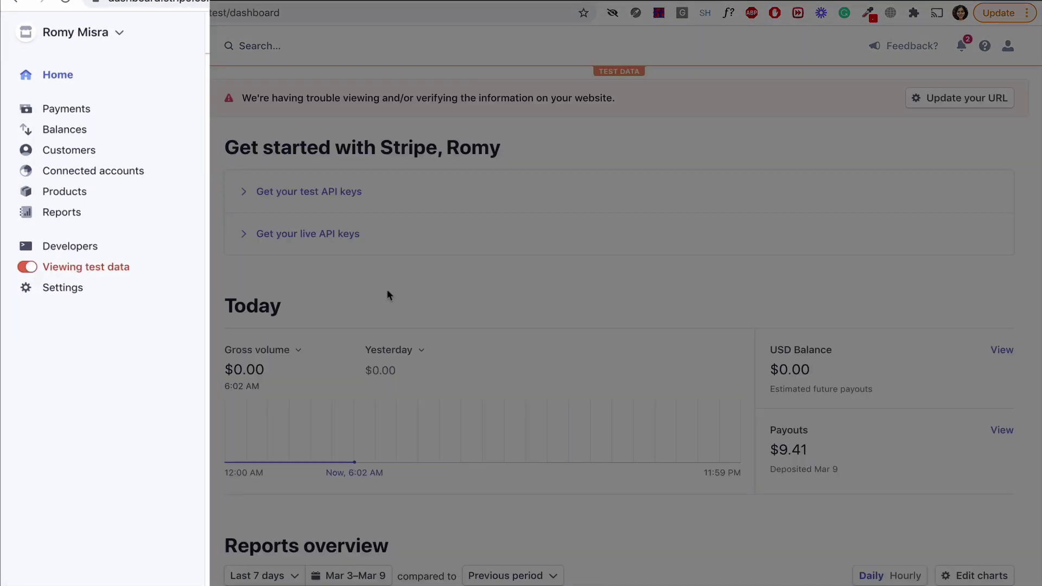
left_click(50, 192)
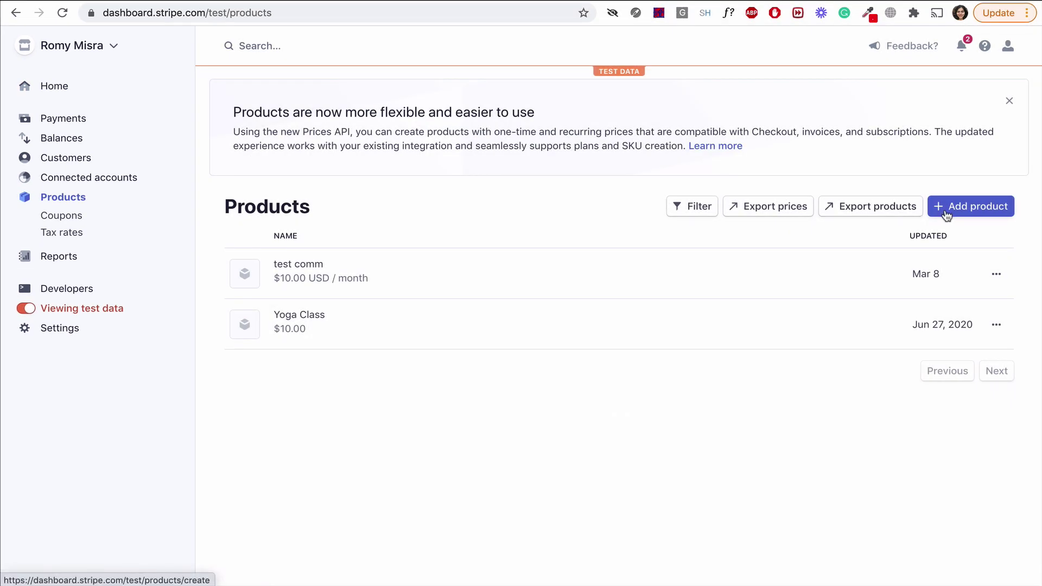
Create the recurring Stripe product 'Make Something member' priced at $10.00 USD per month.
left_click(945, 210)
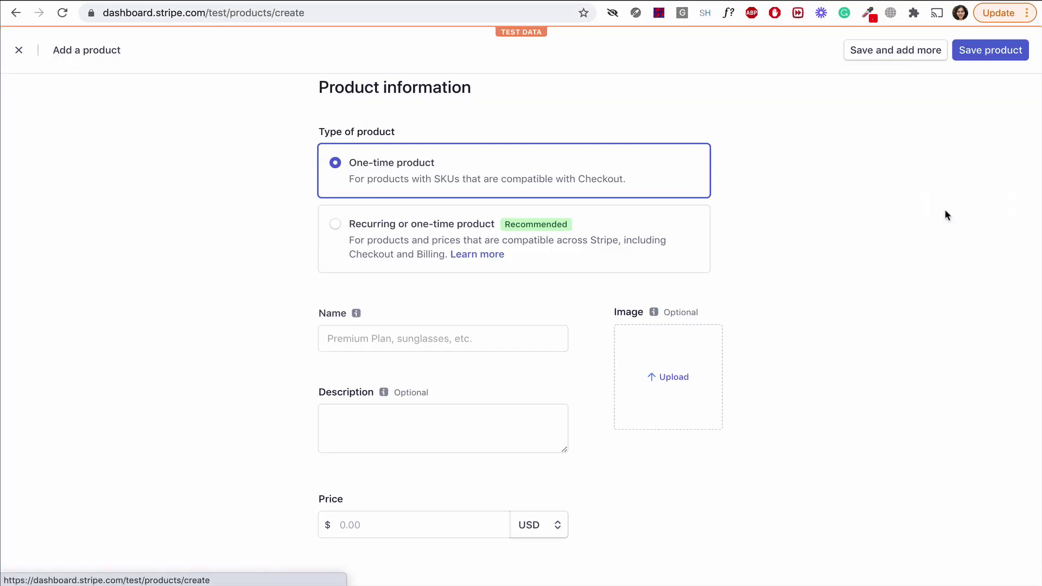
left_click(335, 224)
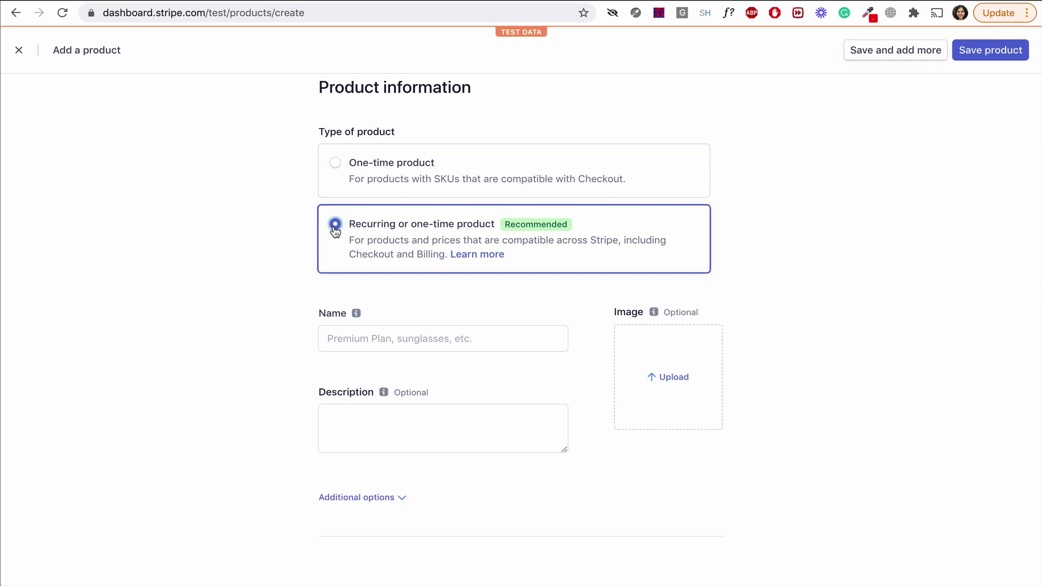
left_click(425, 338)
type("Make Something member")
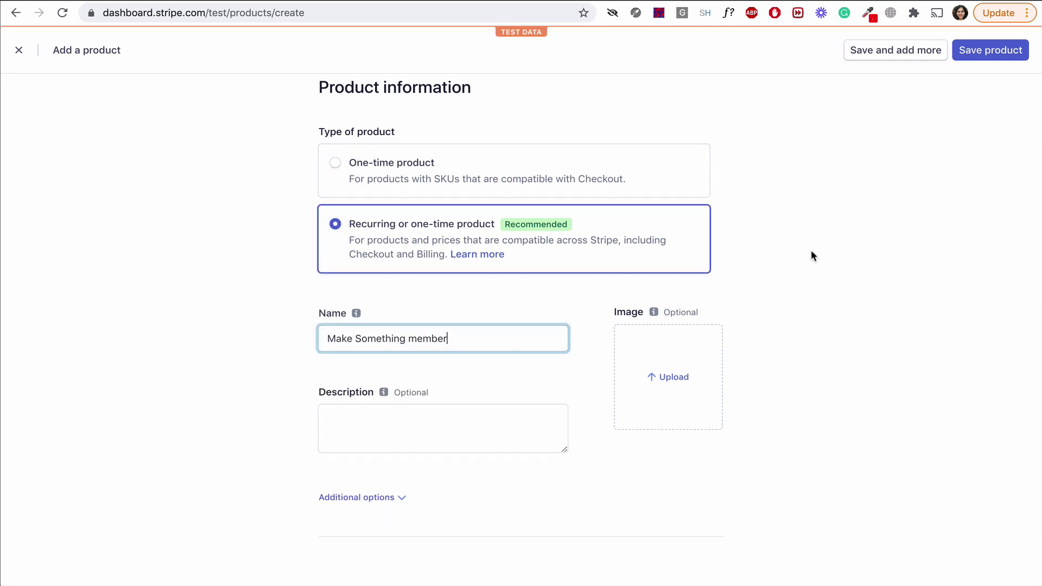
scroll(493, 445, "down", 5)
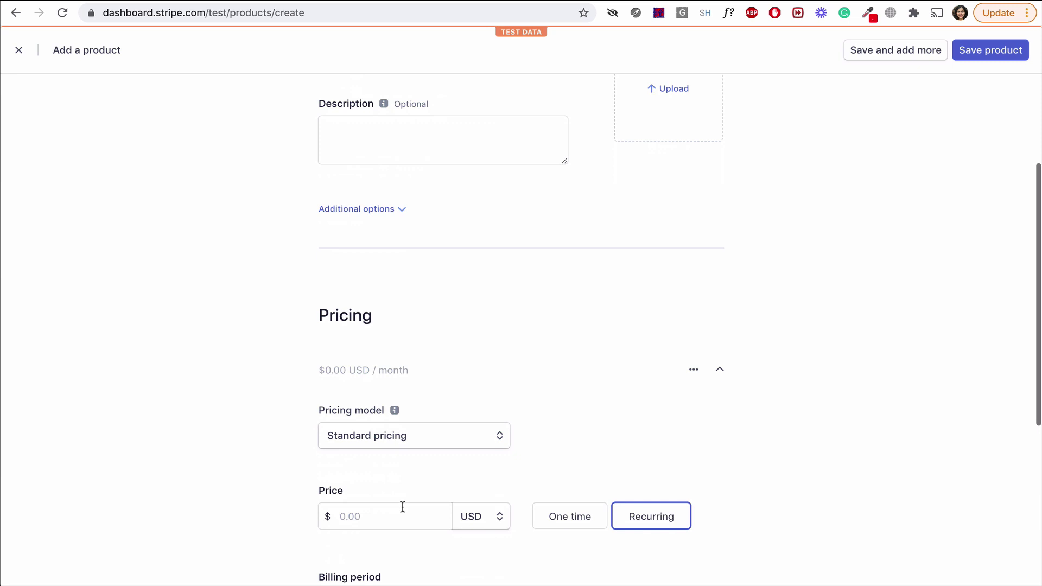
left_click(405, 507)
left_click(406, 484)
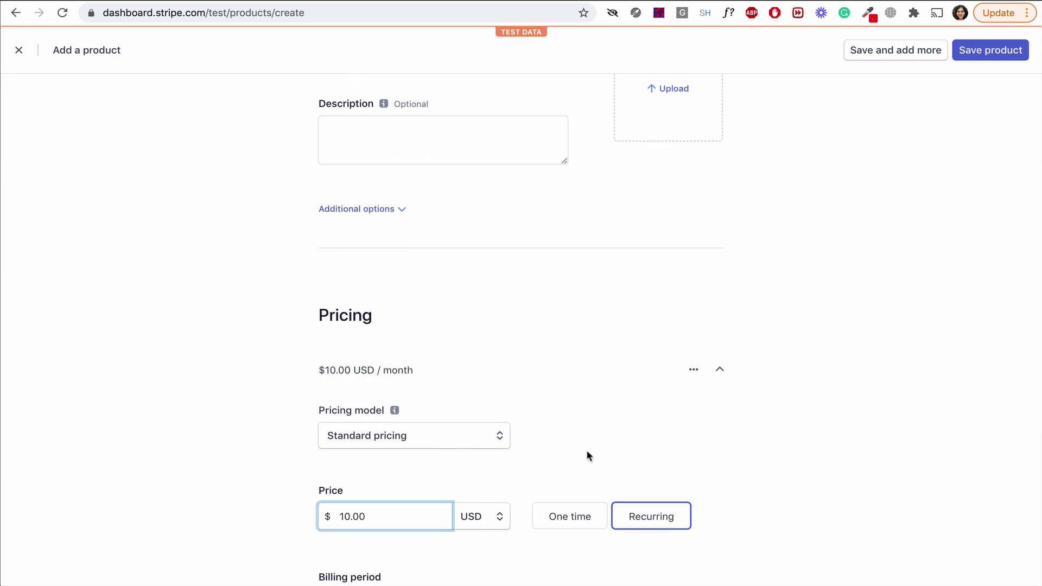
scroll(586, 450, "down", 3)
scroll(581, 489, "down", 3)
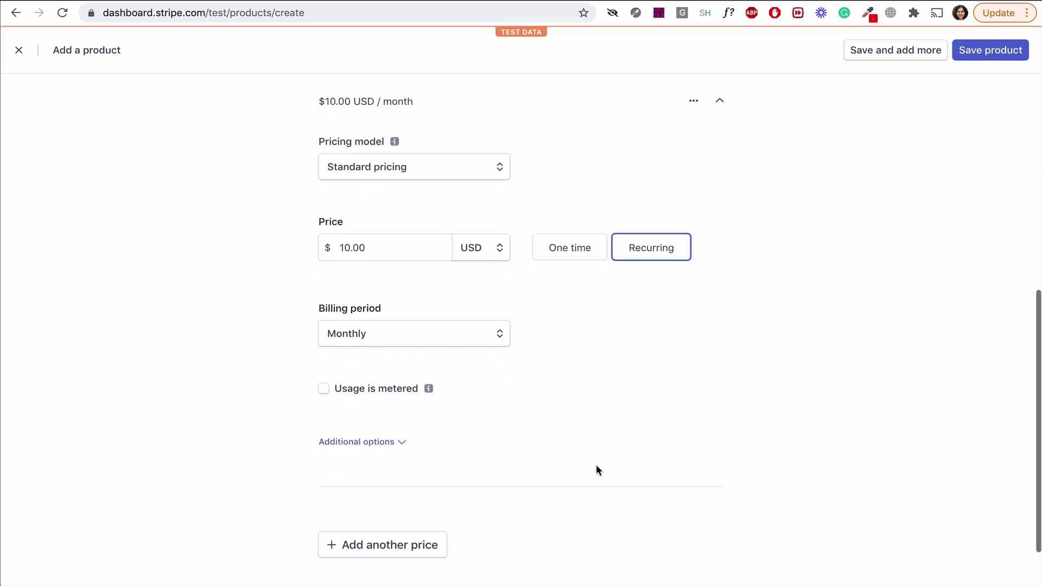
left_click(989, 50)
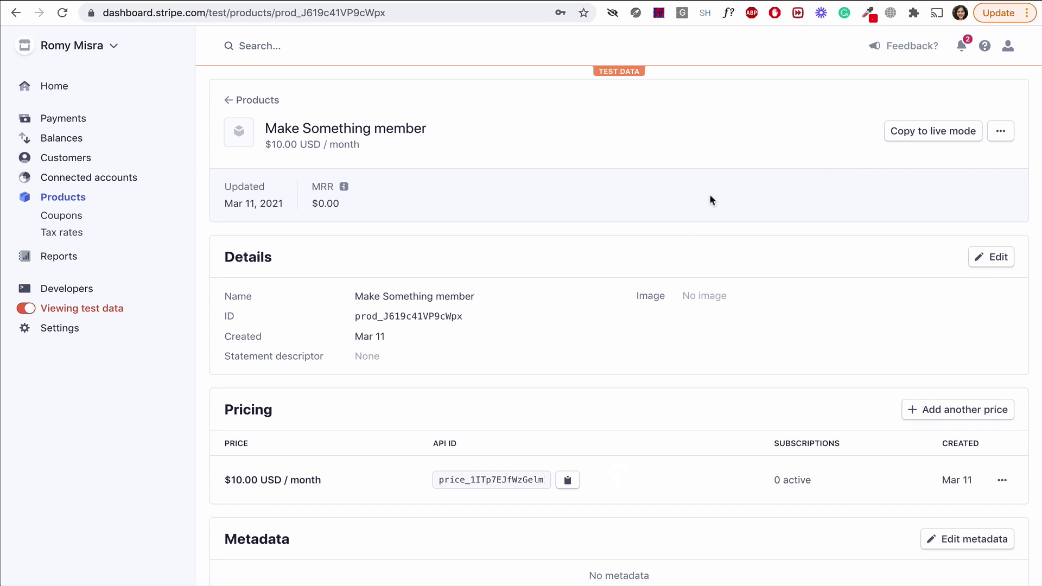
Copy the monthly price's API ID from Stripe into Carrd's Price ID field.
scroll(761, 213, "down", 3)
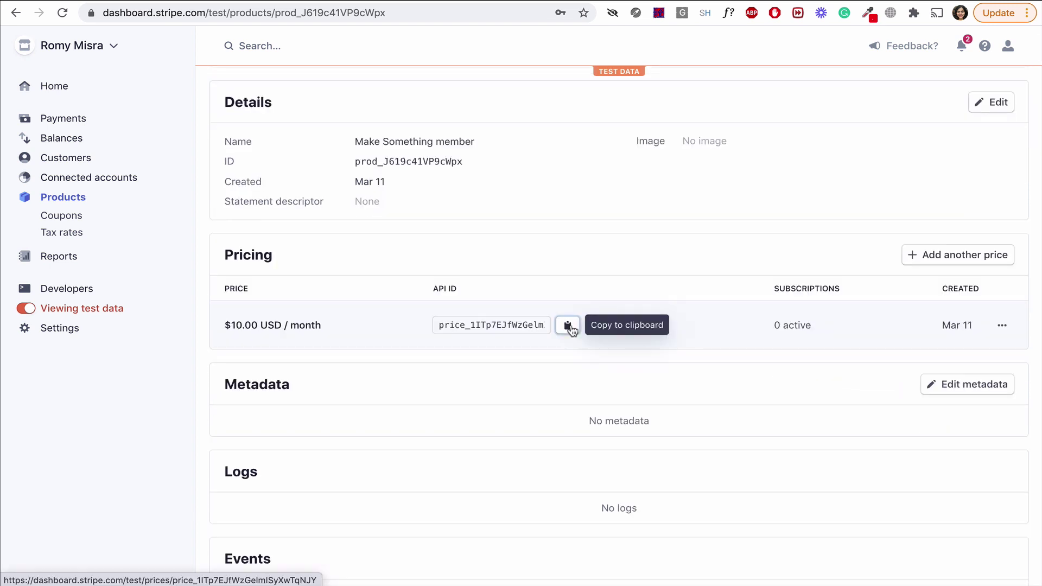
left_click(568, 326)
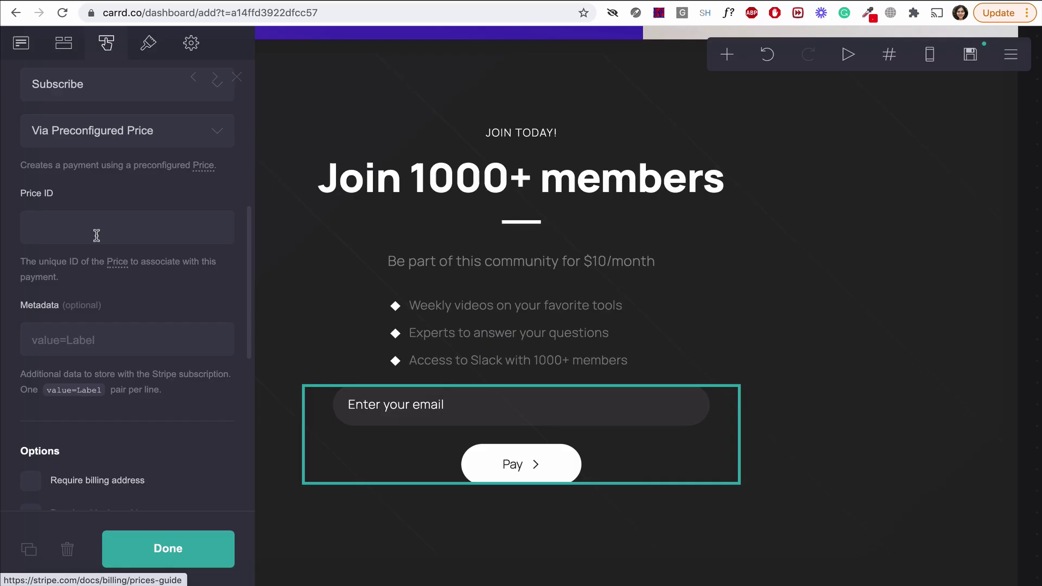
left_click(95, 229)
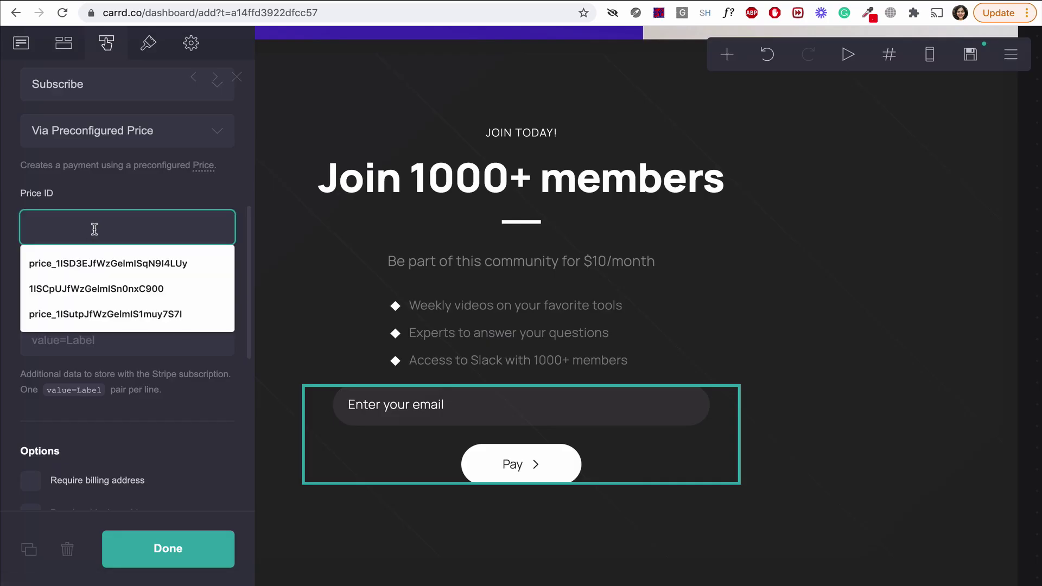
key("super+v")
scroll(137, 194, "down", 2)
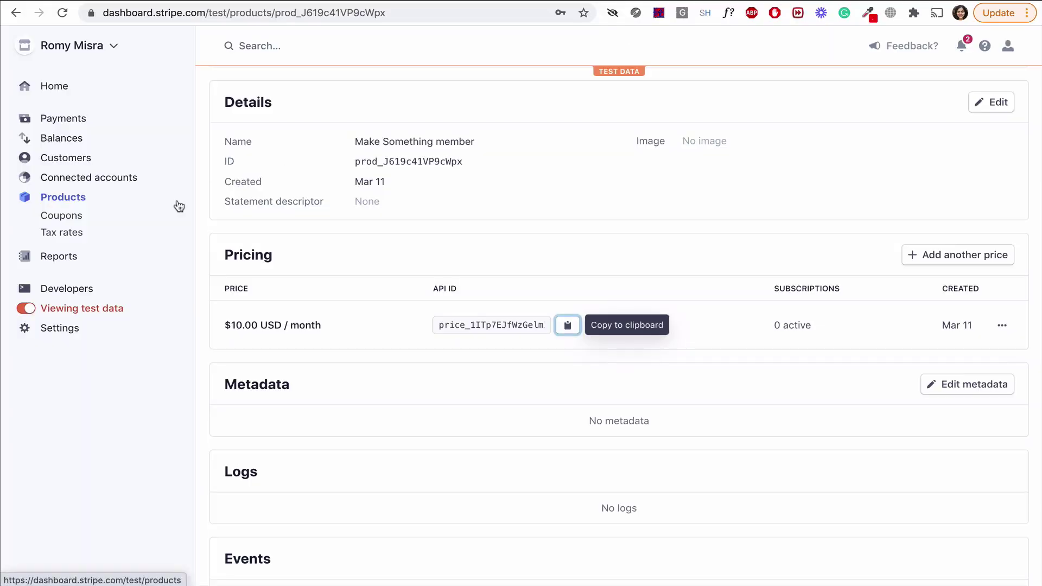
scroll(321, 195, "up", 3)
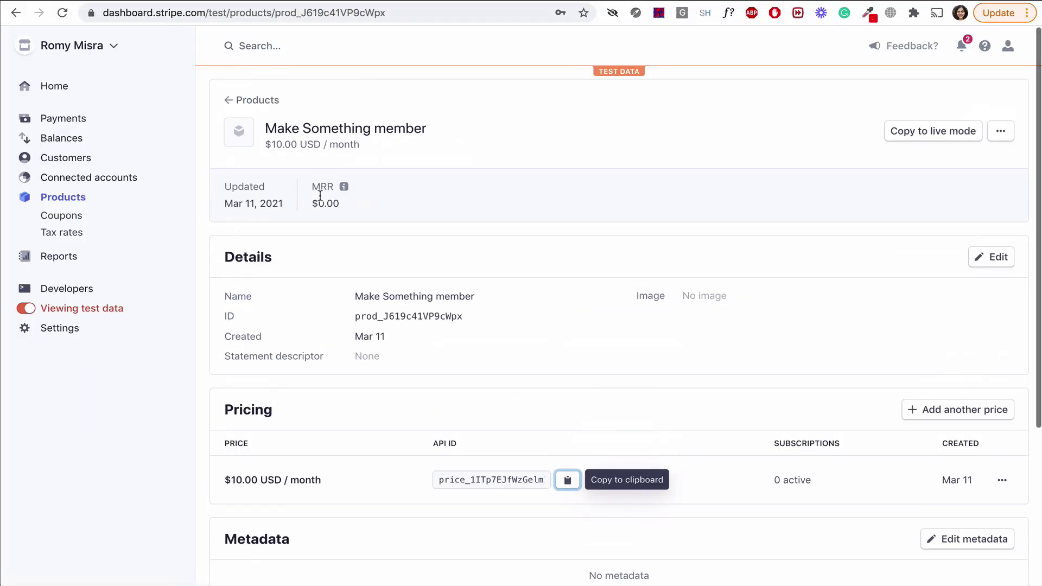
Copy Stripe's test publishable key into Carrd's Publishable Key field.
left_click(57, 90)
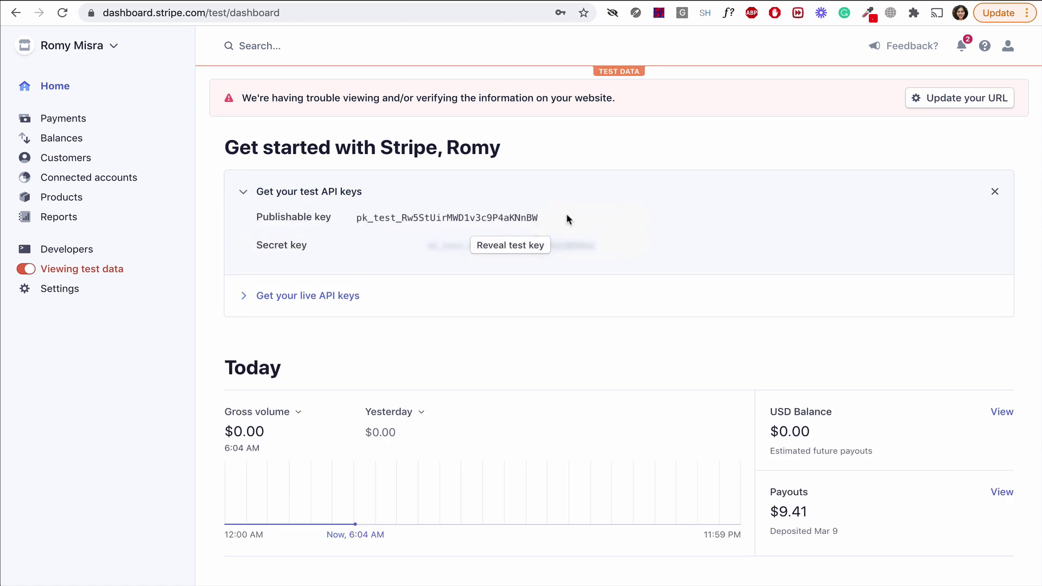
left_click(527, 220)
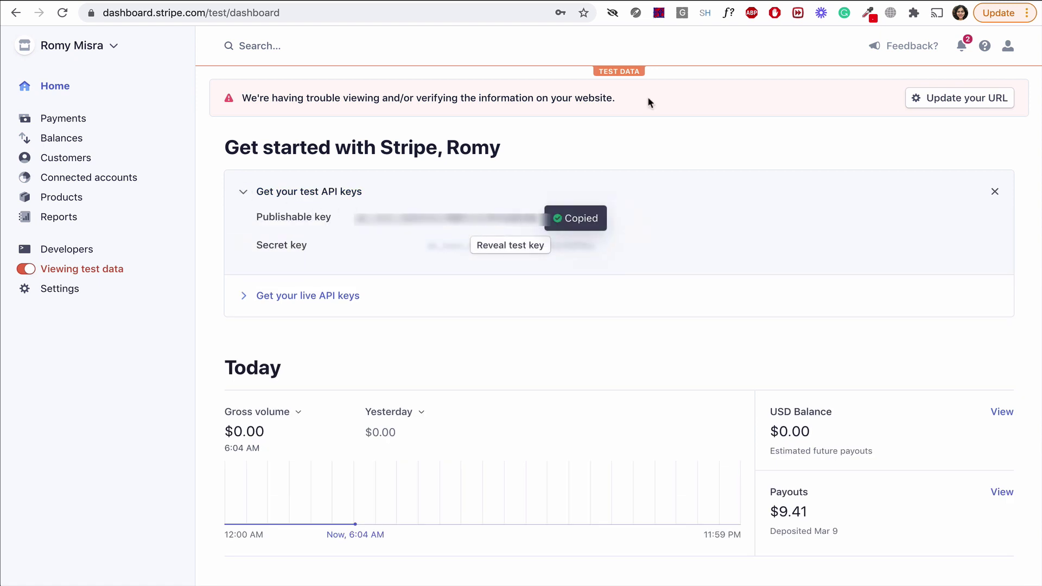
key("ctrl+Tab")
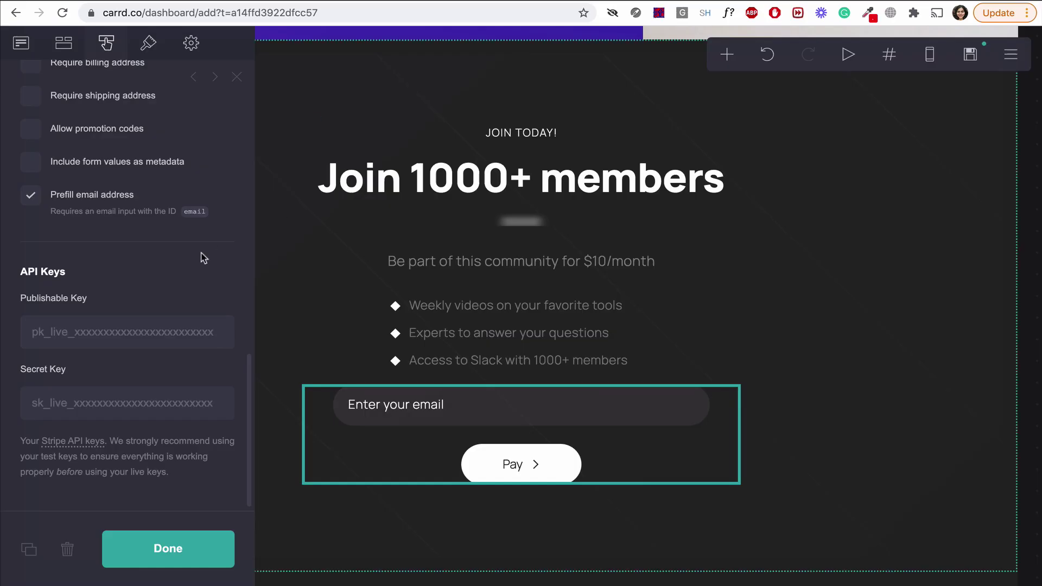
left_click(137, 321)
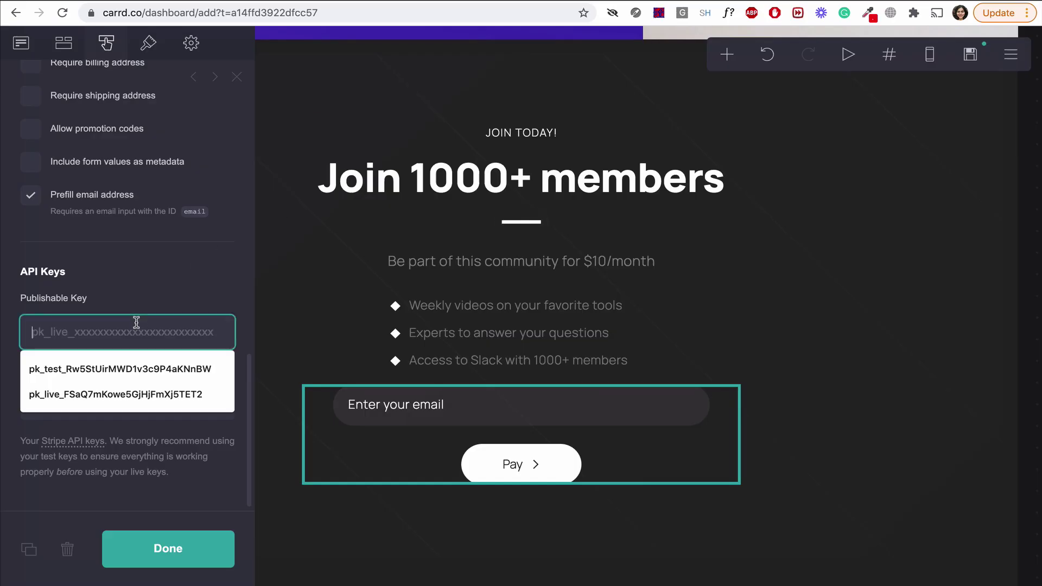
key("ctrl+v")
Copy Stripe's test secret key into Carrd's Secret Key field and close the settings.
key("ctrl+Tab")
left_click(500, 247)
key("ctrl+Tab")
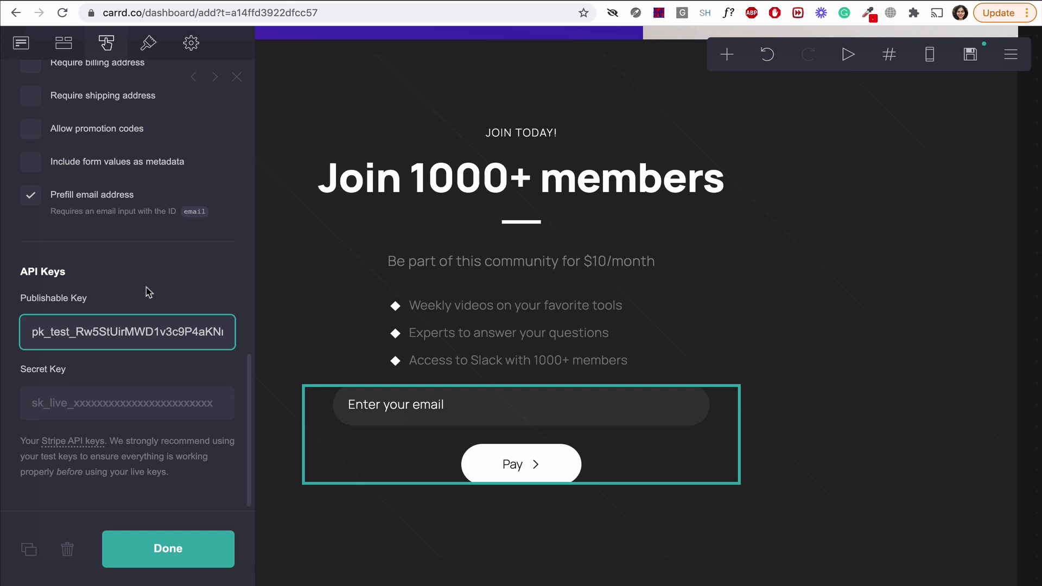
left_click(136, 403)
key("ctrl+v")
left_click(168, 549)
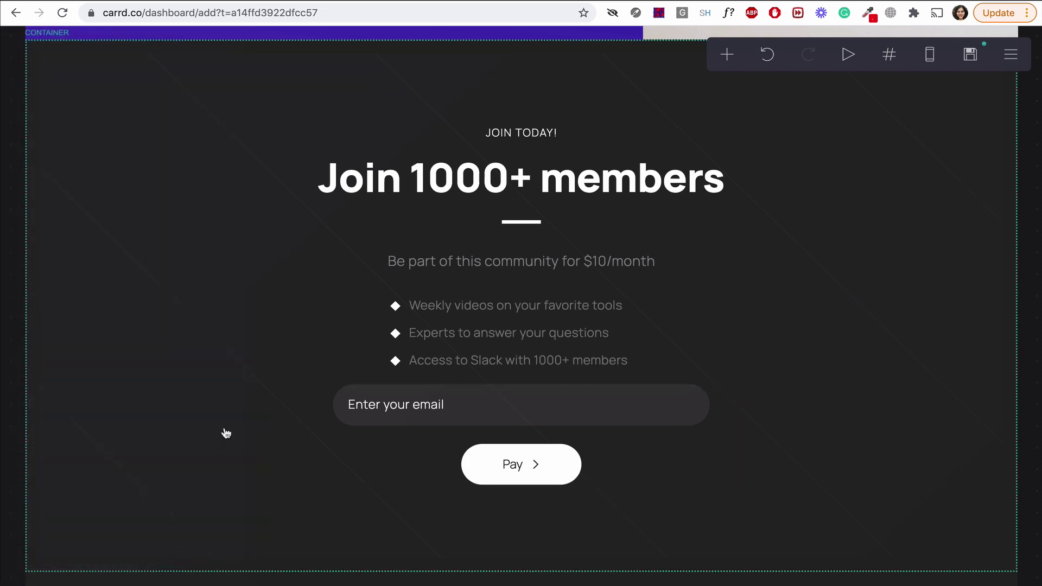
Publish the site titled MSWR, described 'Make something with romy', at makesomethingwithromy.carrd.co.
left_click(1010, 54)
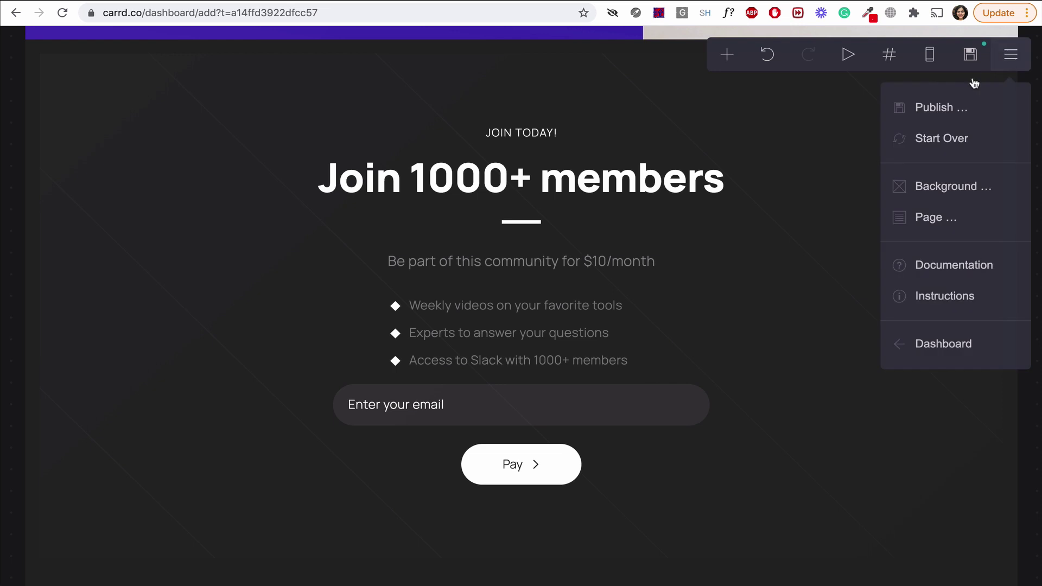
left_click(1013, 108)
left_click(129, 170)
type("MSWR")
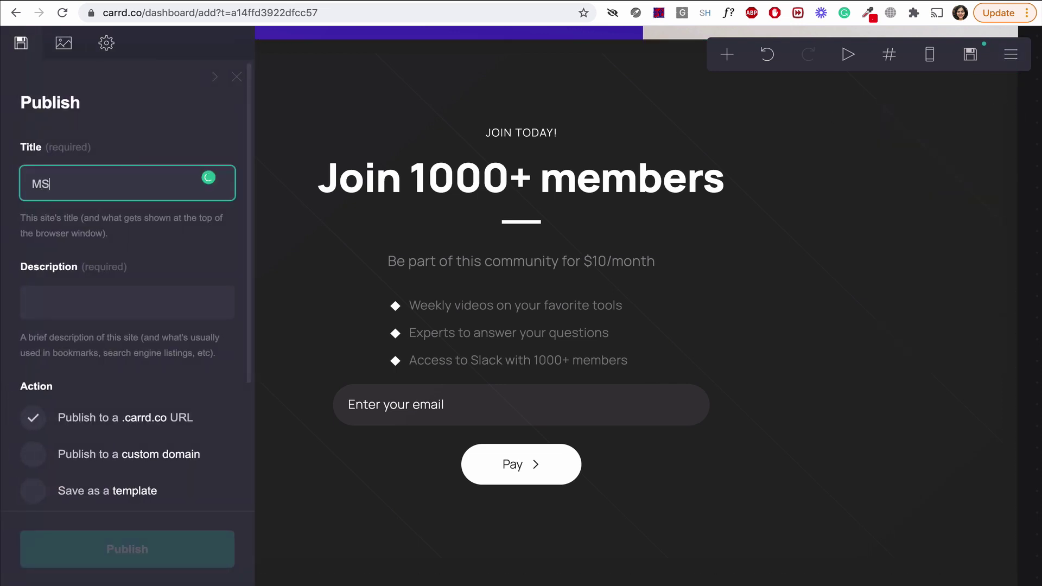
key("Tab")
type("Make something with romy")
scroll(121, 396, "down", 5)
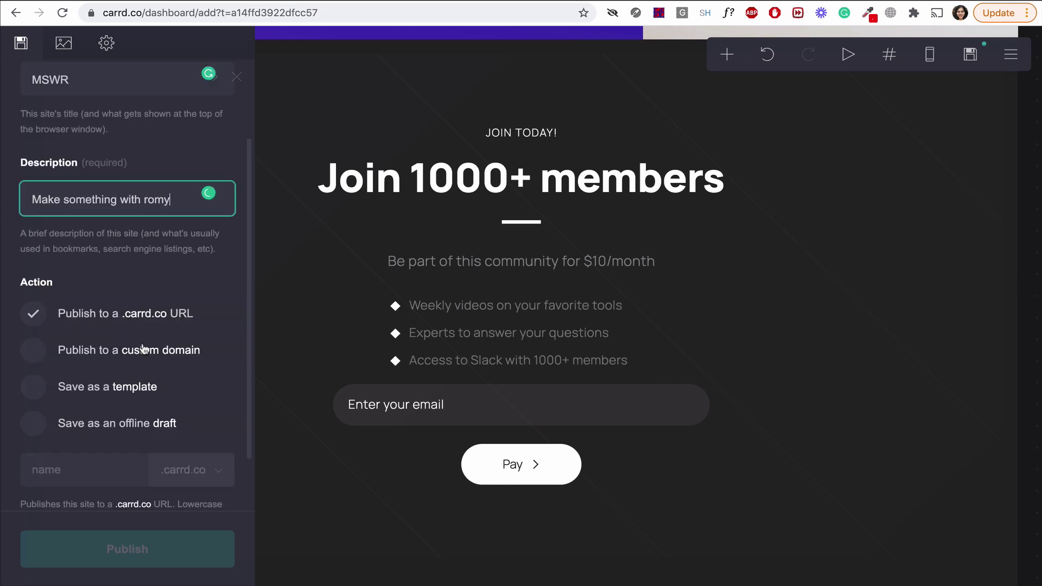
left_click(119, 405)
type("makesomethingwithromy")
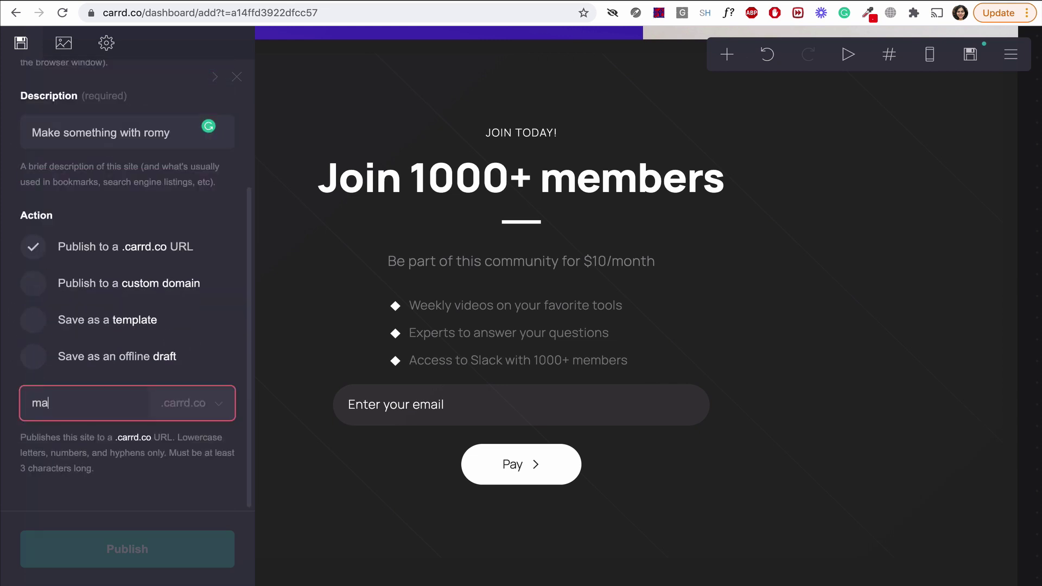
scroll(179, 443, "down", 1)
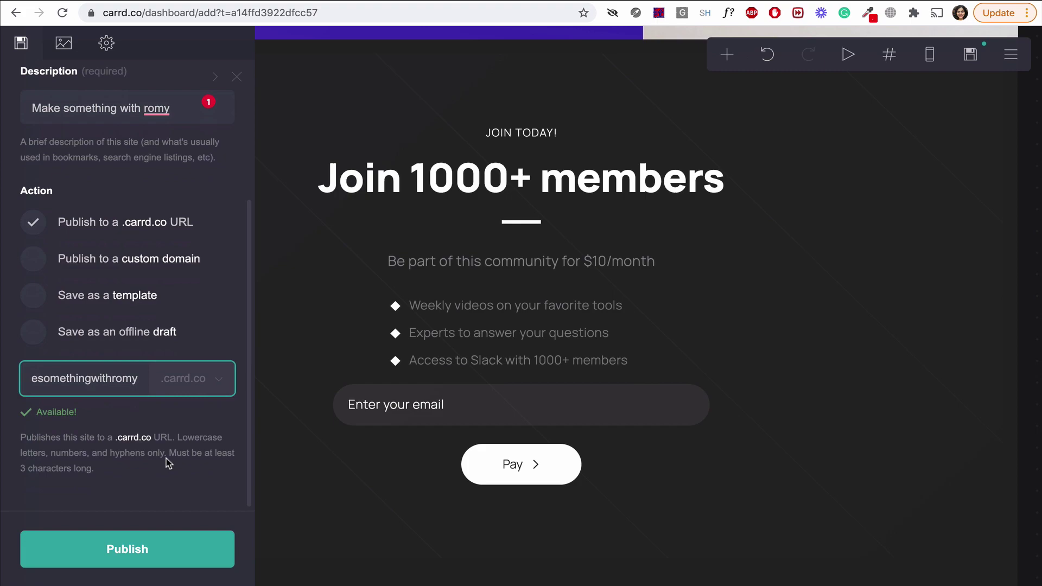
left_click(157, 549)
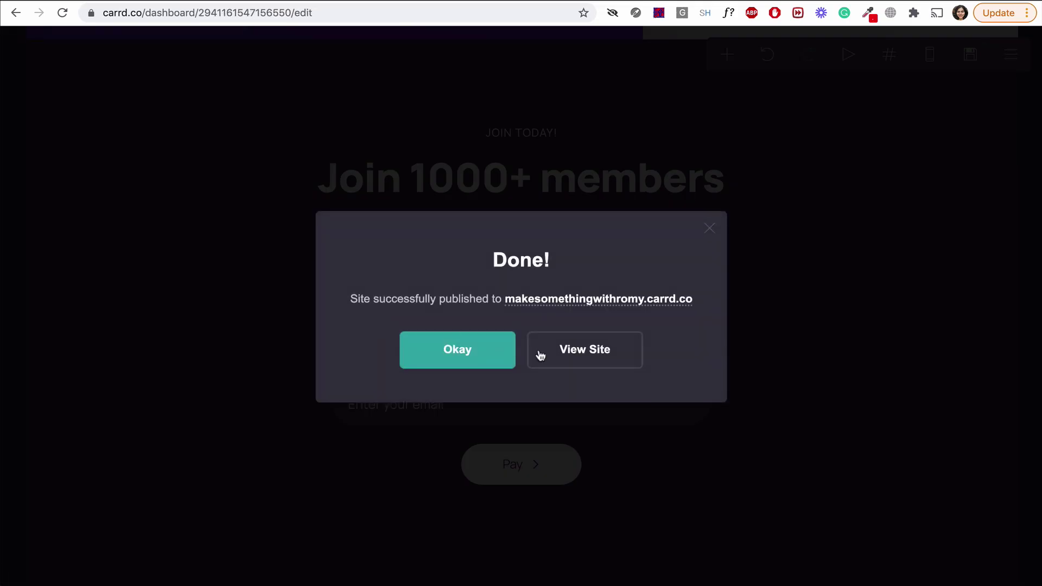
Open the live site, look through it, and select its web address.
left_click(586, 363)
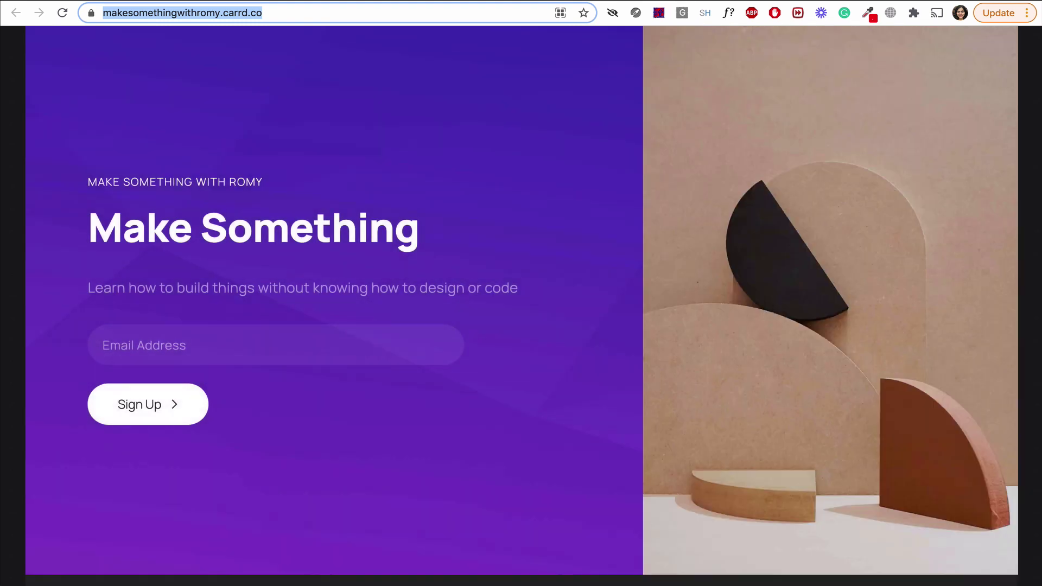
left_click(786, 148)
scroll(786, 149, "down", 10)
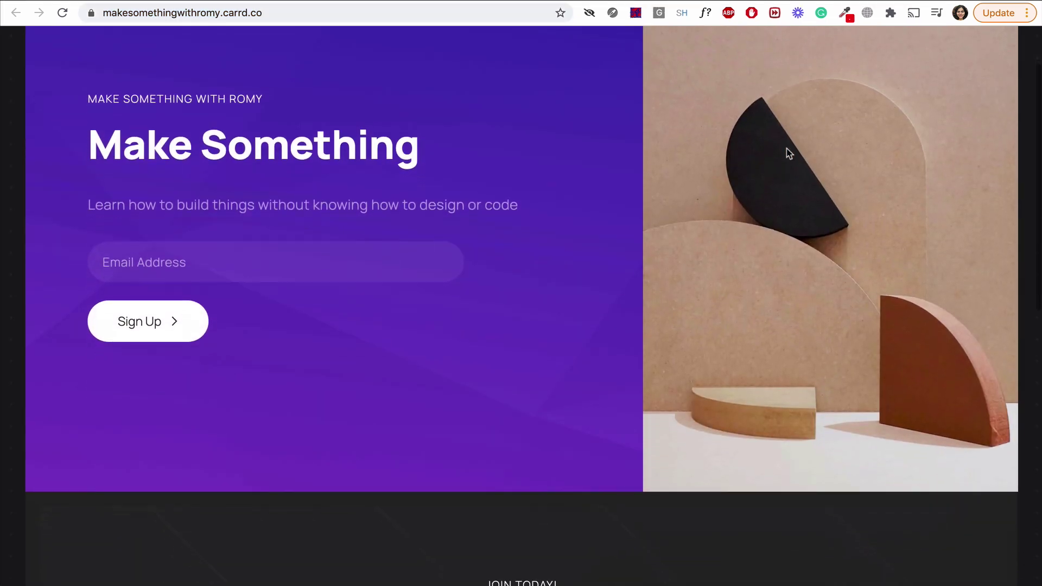
scroll(787, 148, "down", 3)
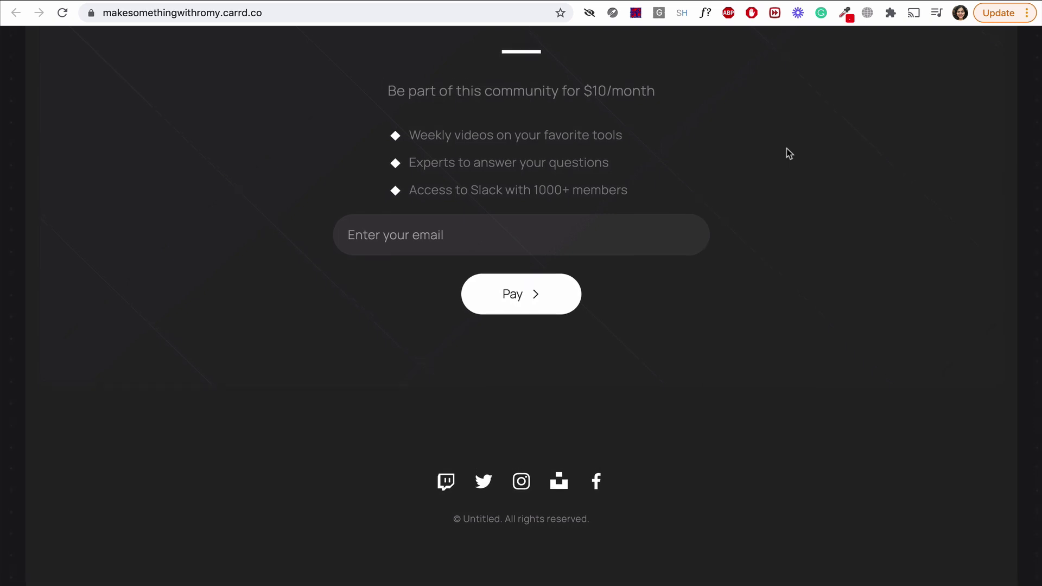
scroll(788, 153, "up", 8)
scroll(786, 150, "up", 4)
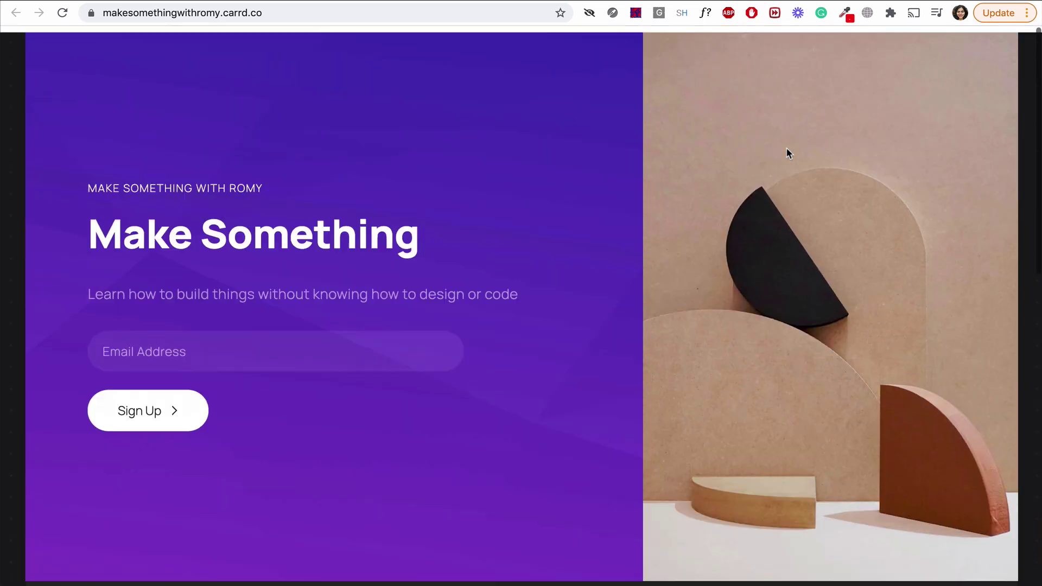
left_click(287, 17)
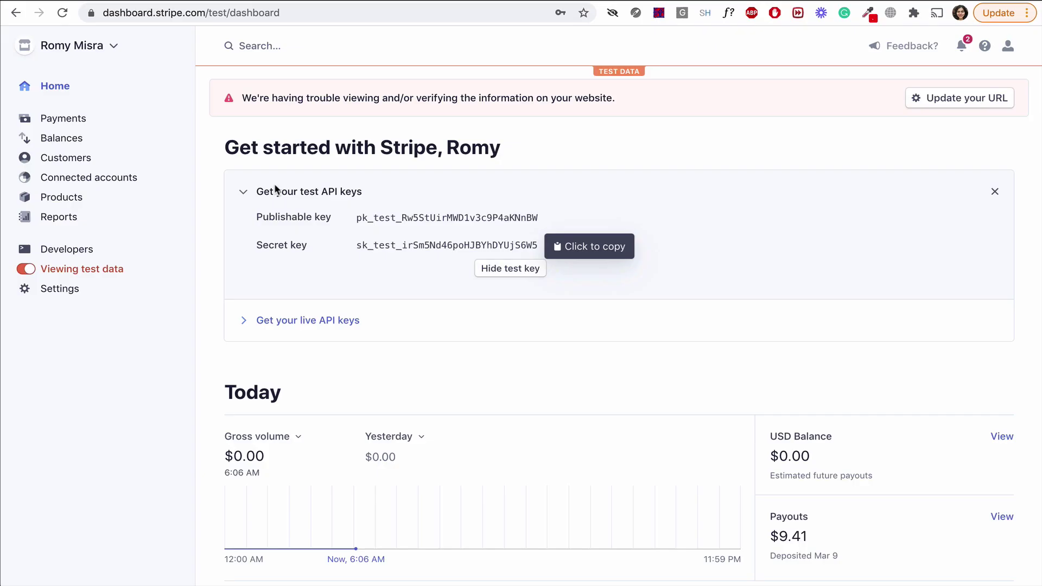
Add the published site's carrd.co domain to Stripe's allowed Checkout domains and save.
left_click(70, 289)
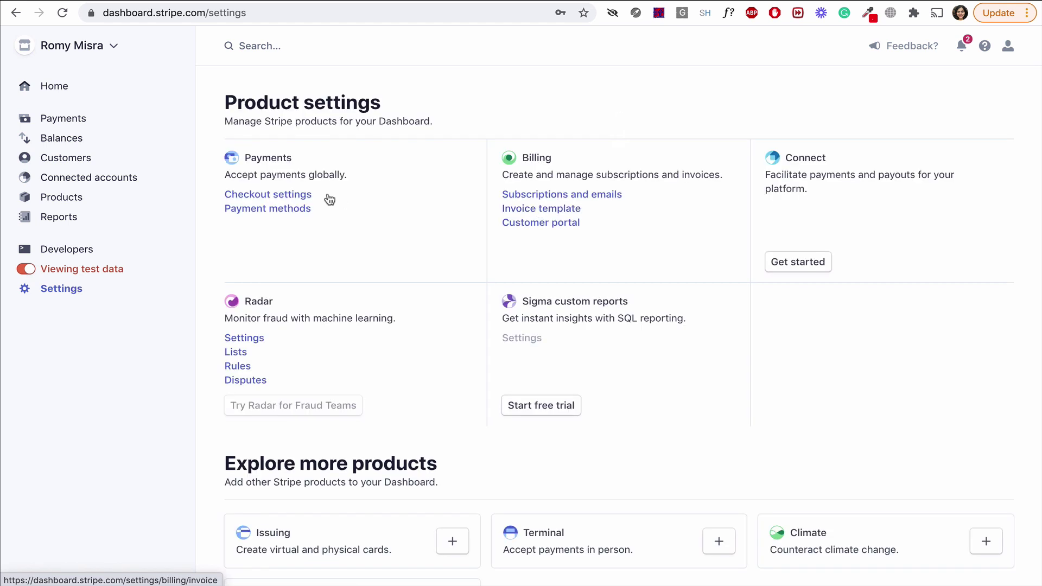
left_click(309, 195)
scroll(531, 331, "down", 1)
scroll(531, 331, "down", 2)
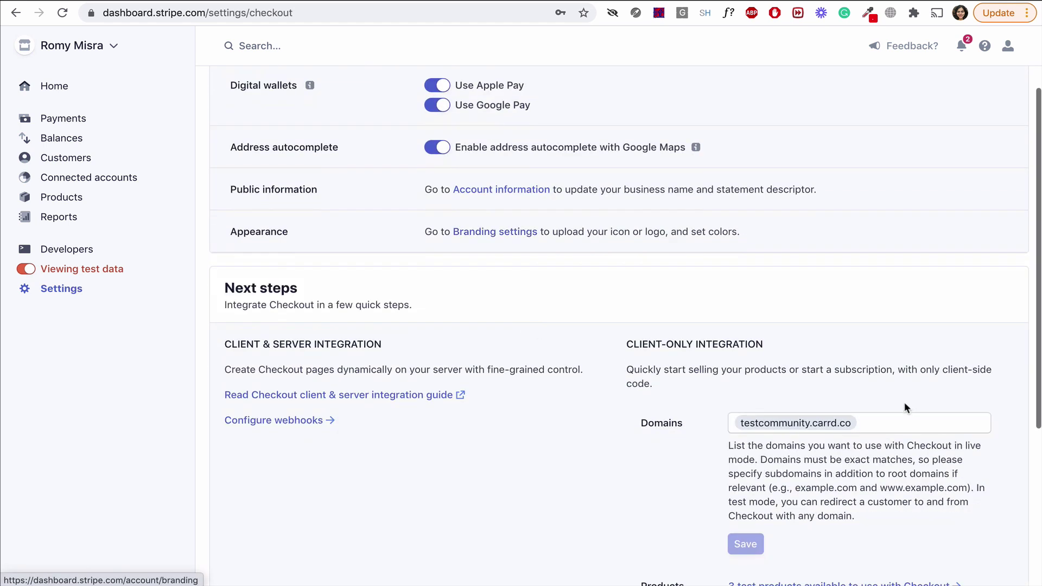
key("ctrl+v")
key("Return")
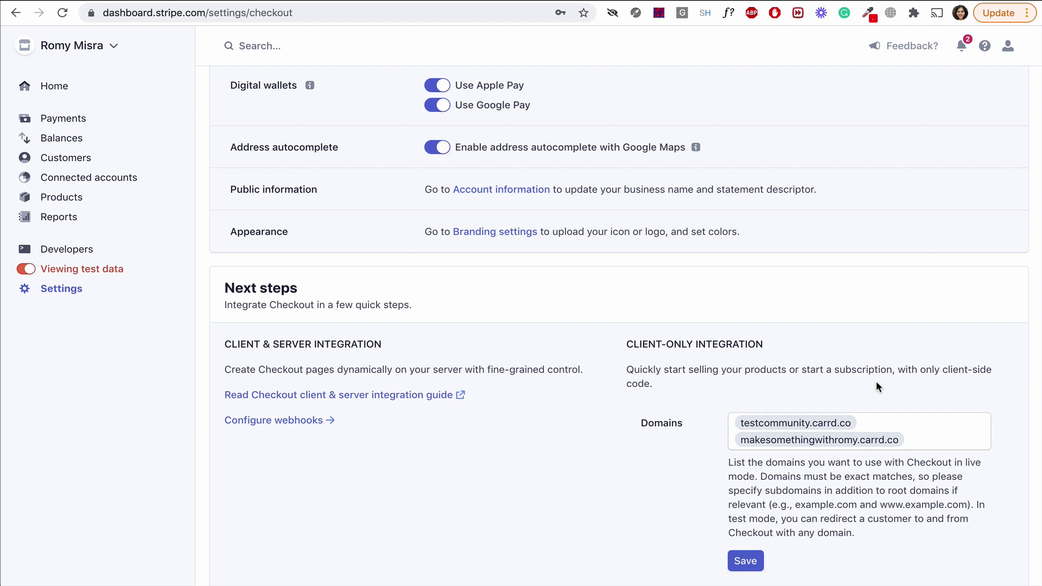
scroll(876, 386, "down", 1)
left_click(749, 523)
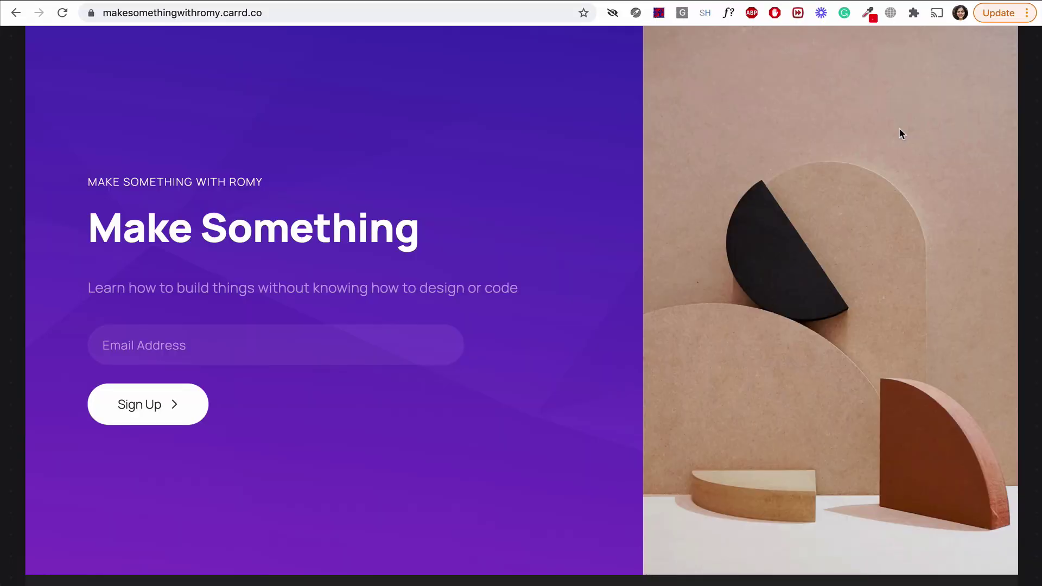
On the live site, autofill a saved email and start checkout for the $10/month membership.
scroll(900, 131, "down", 10)
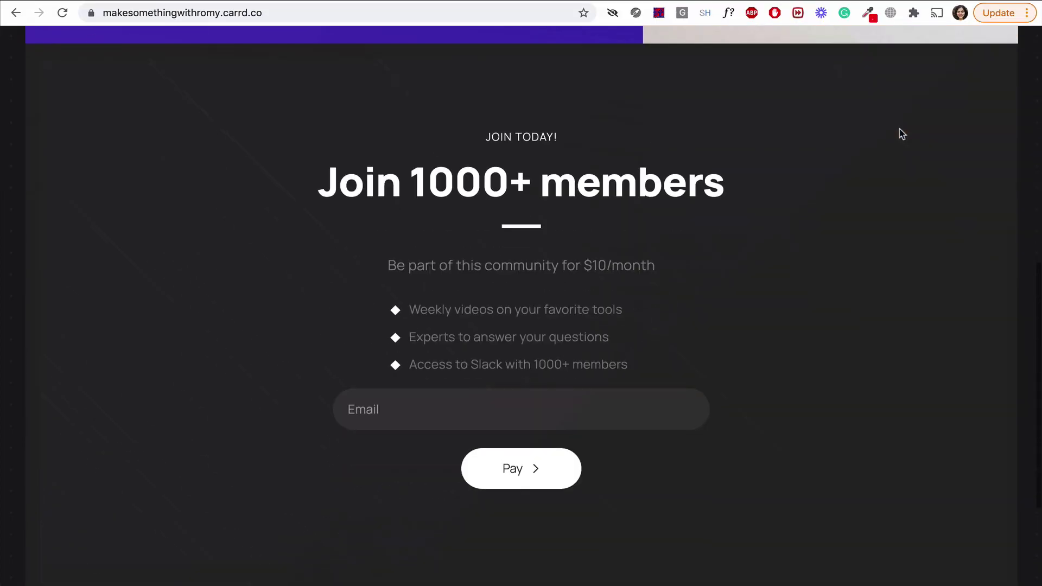
scroll(900, 134, "down", 1)
left_click(597, 348)
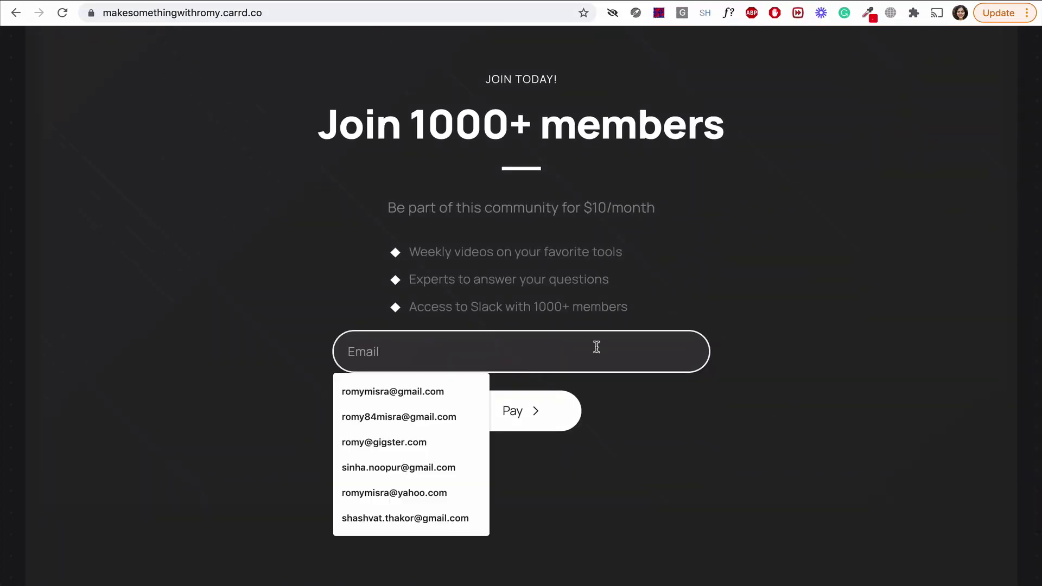
left_click(421, 396)
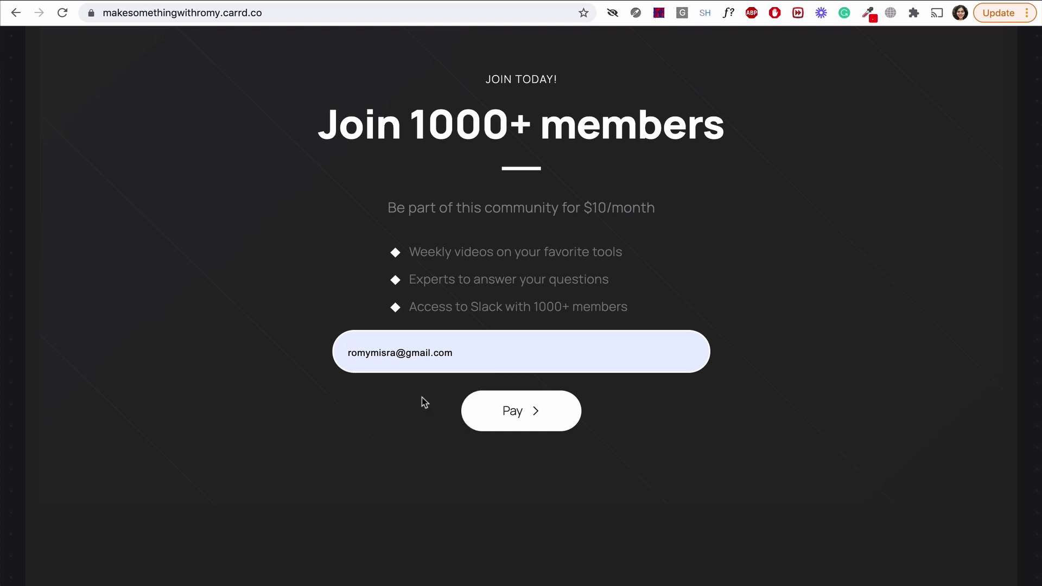
left_click(529, 414)
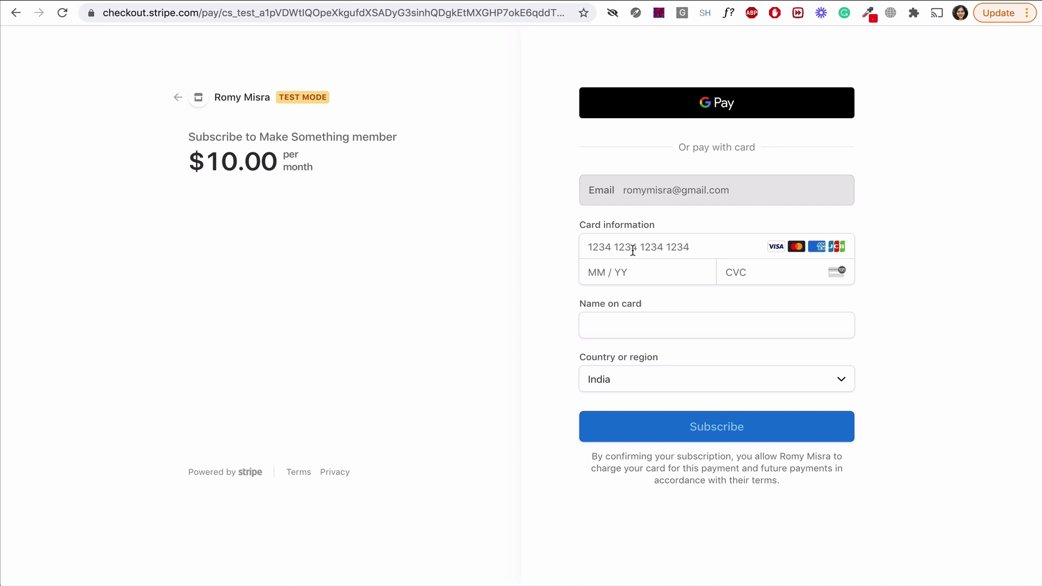
left_click(681, 5)
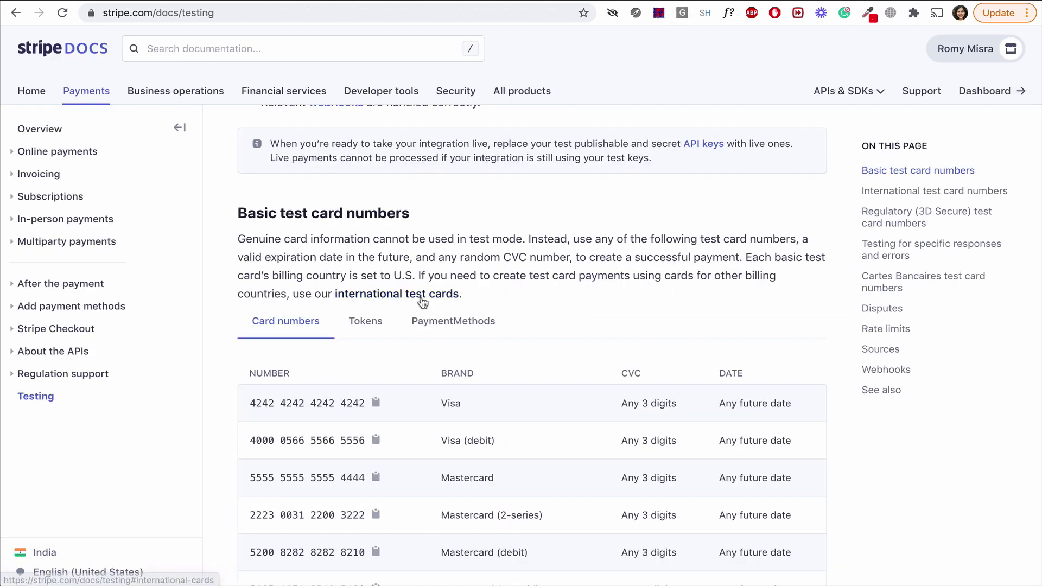
left_click(377, 403)
scroll(374, 401, "down", 3)
key("ctrl+shift+Tab")
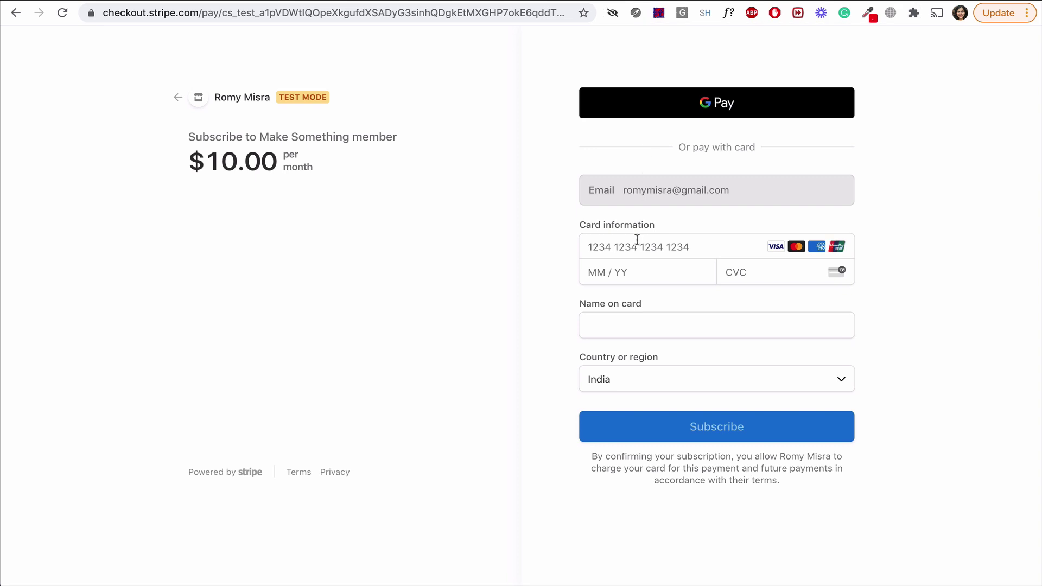
left_click(637, 239)
key("ctrl+v")
type("01 / ")
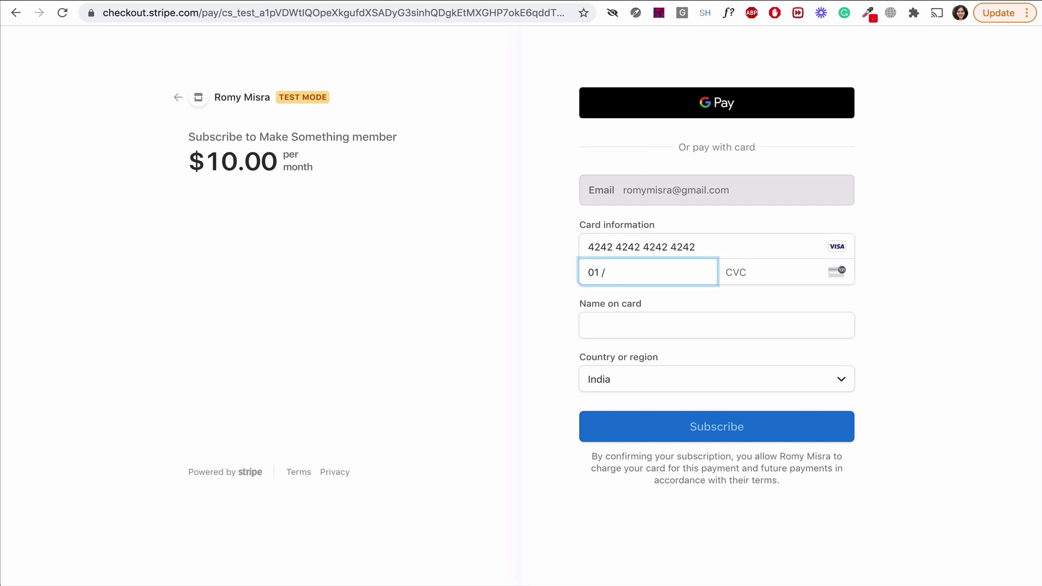
type("22")
left_click(733, 279)
type("111")
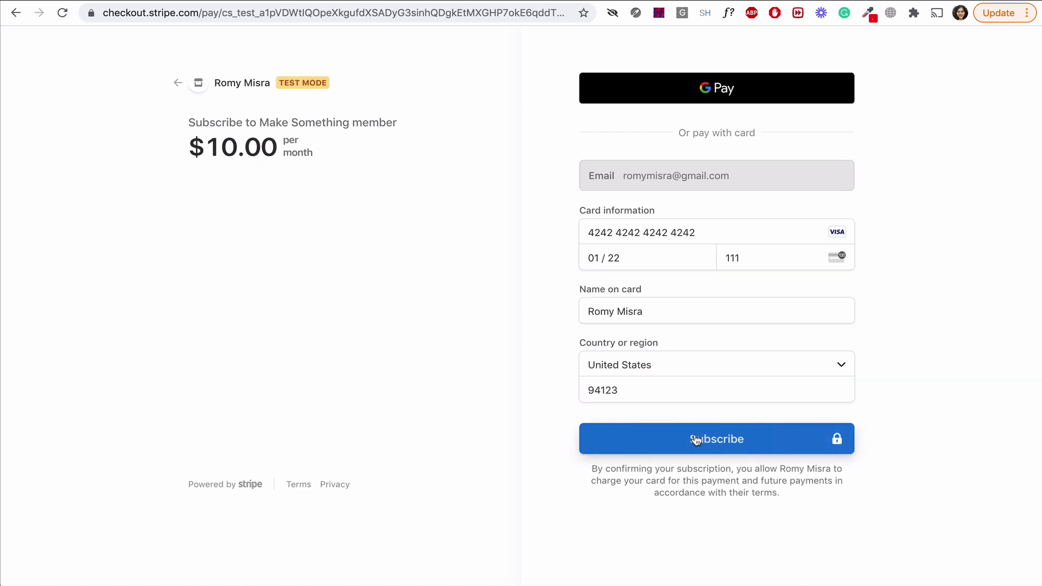
key("Return")
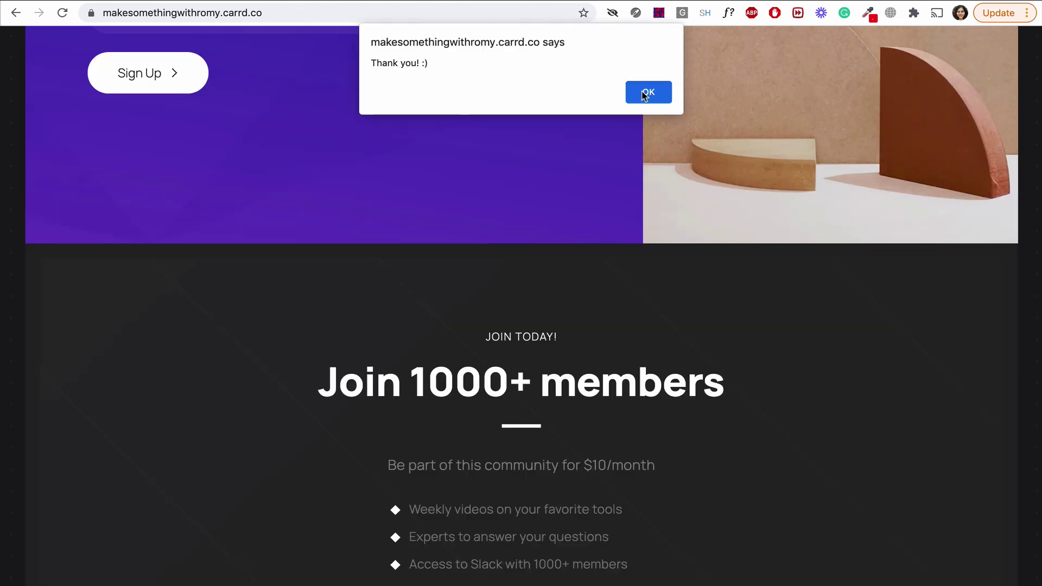
left_click(646, 93)
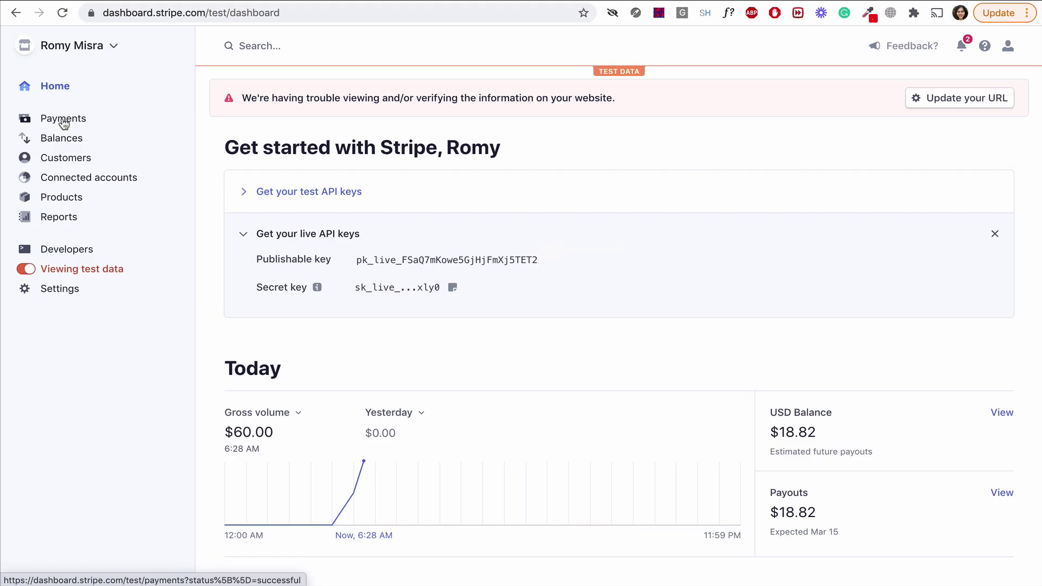
Review the test payments, switch the dashboard to live data, and go to Products.
left_click(63, 120)
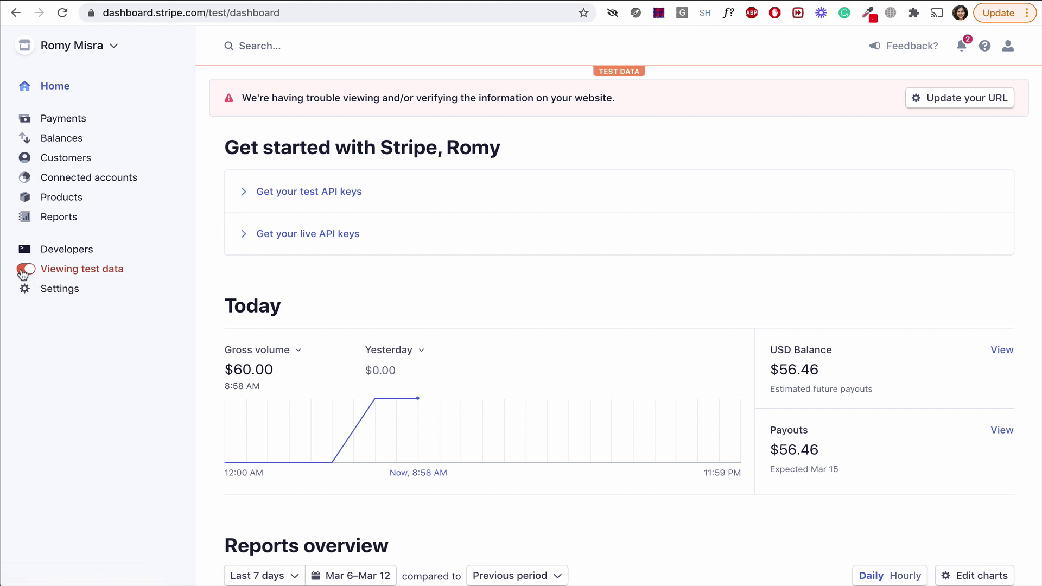
left_click(24, 270)
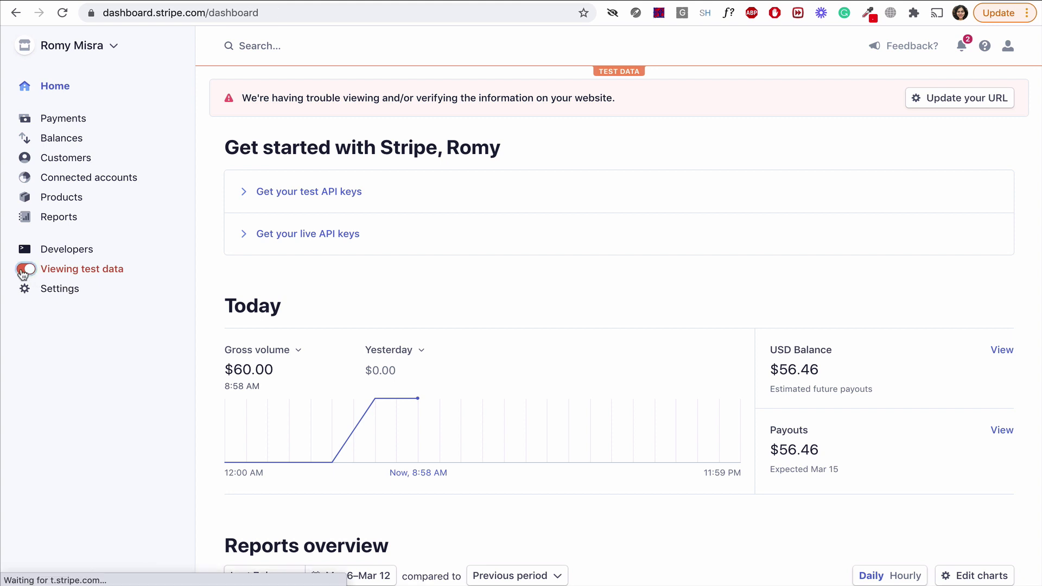
left_click(76, 200)
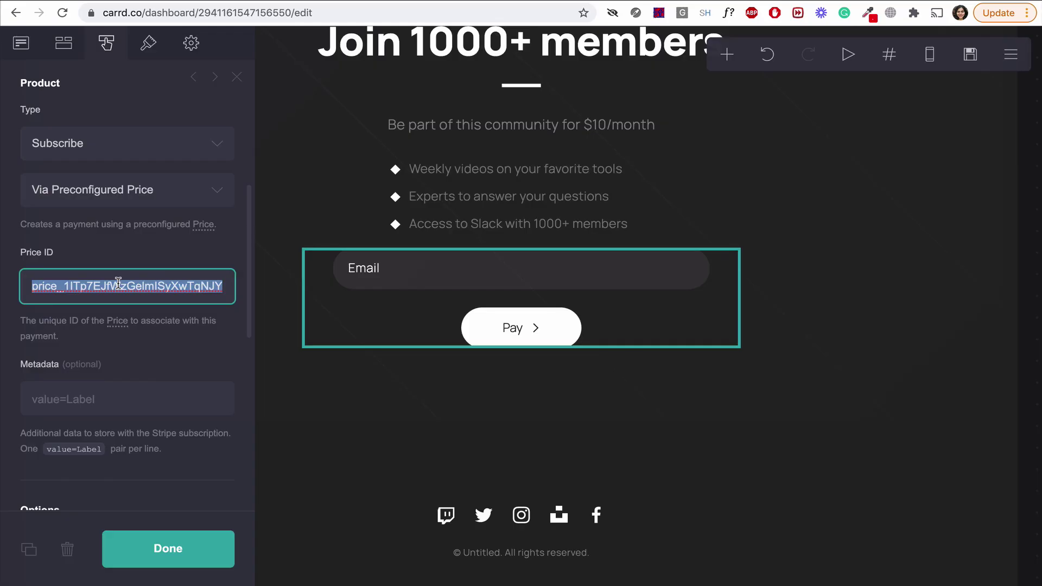
Paste the live Price ID and live publishable key into Carrd's payment form settings.
key("ctrl+v")
scroll(145, 362, "down", 2)
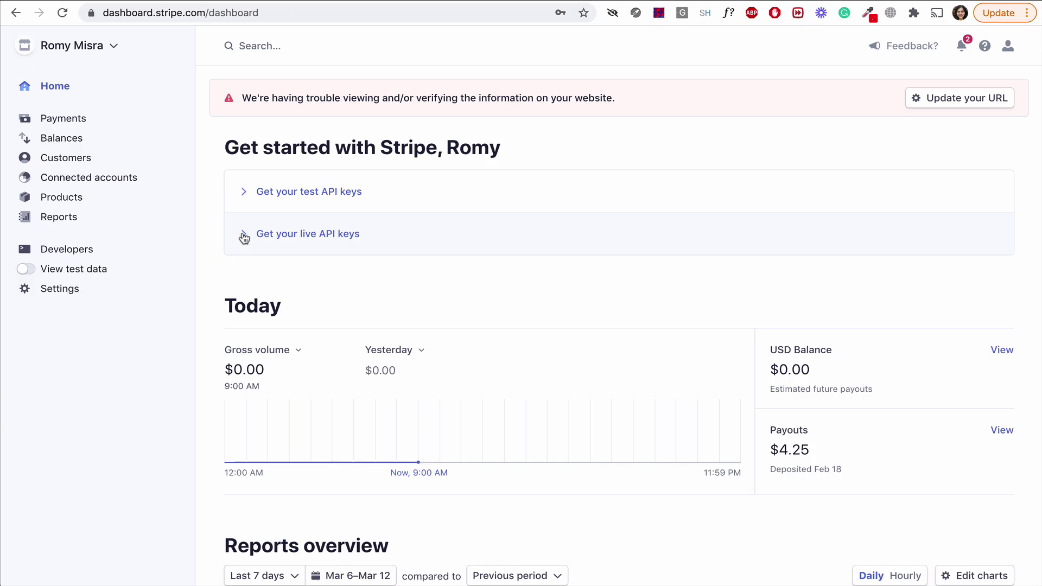
left_click(243, 237)
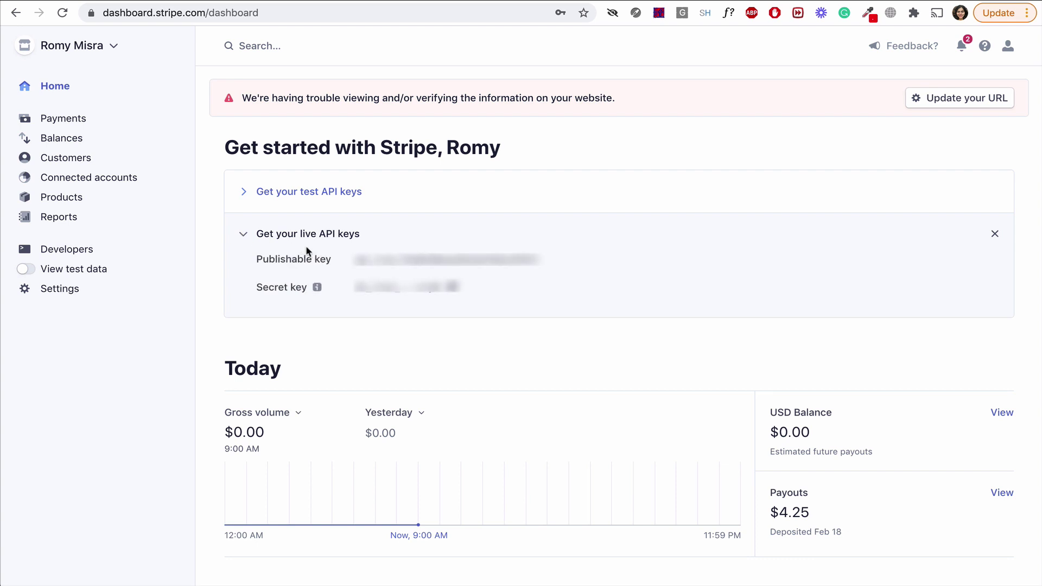
left_click(440, 265)
left_click(548, 2)
key("ctrl+v")
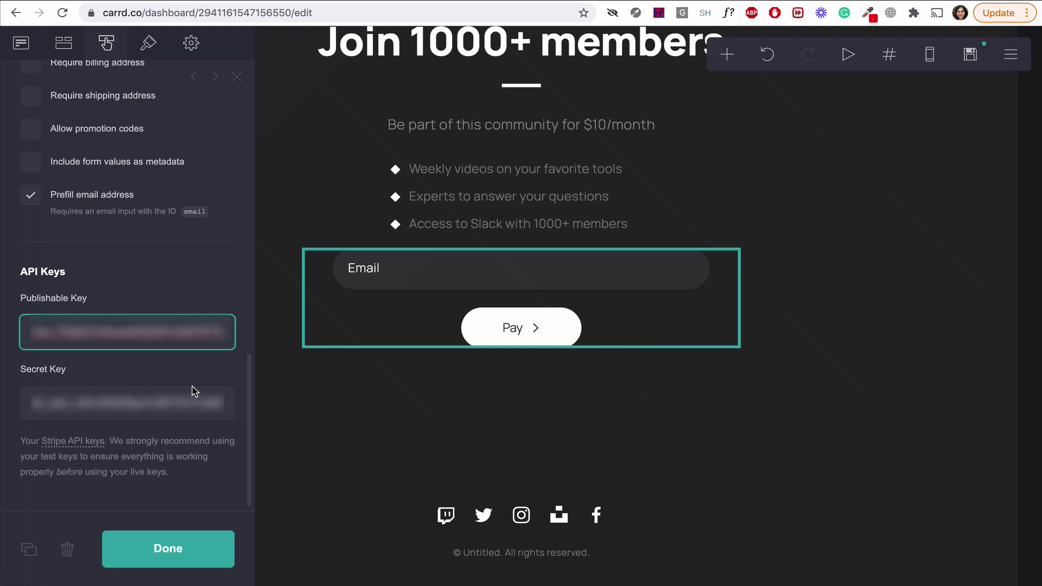
left_click(202, 548)
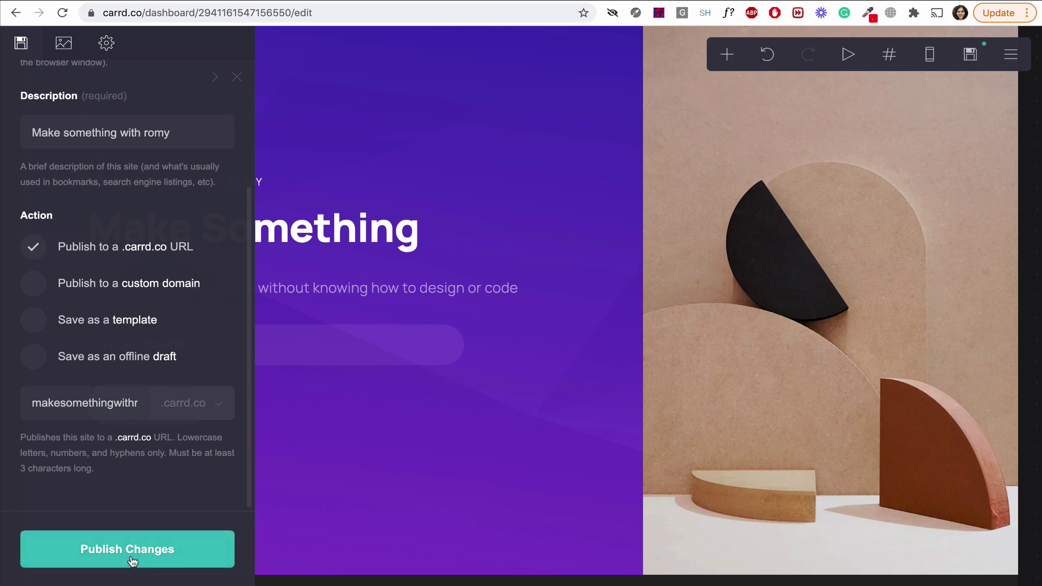
Publish the updated site, then autofill a saved email on the live site and start a live checkout.
left_click(135, 546)
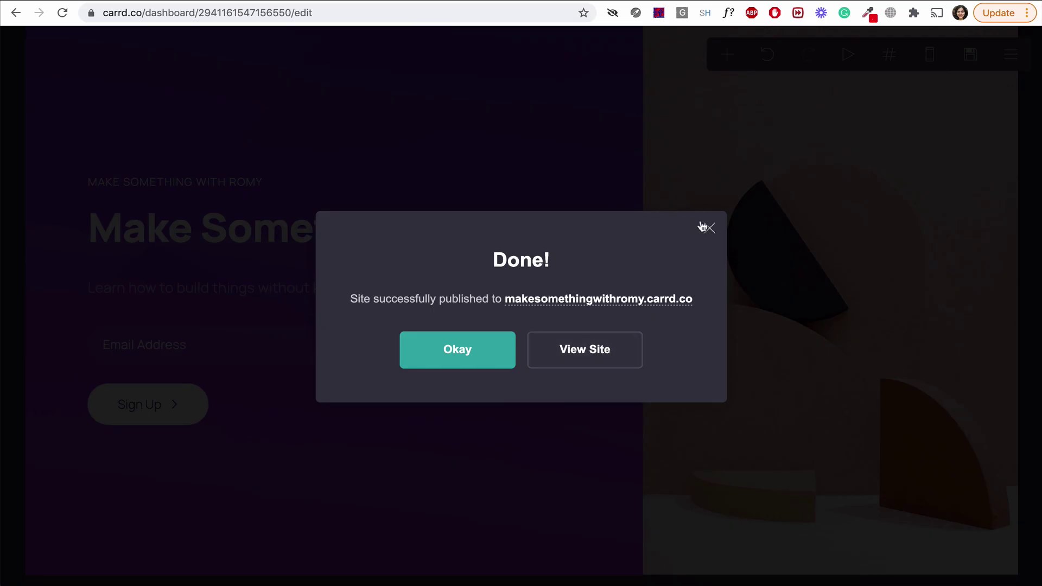
left_click(704, 226)
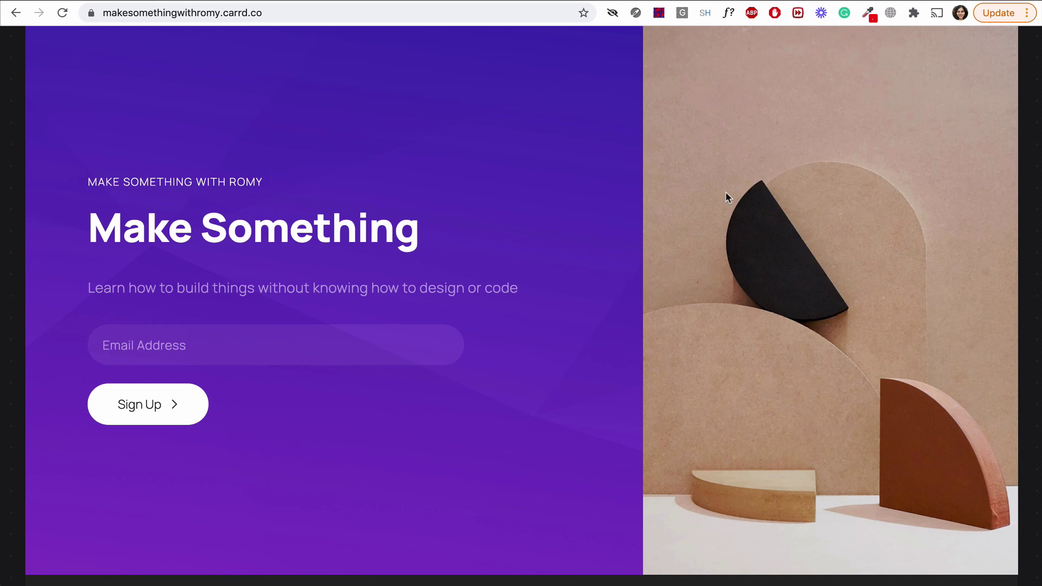
scroll(728, 196, "down", 6)
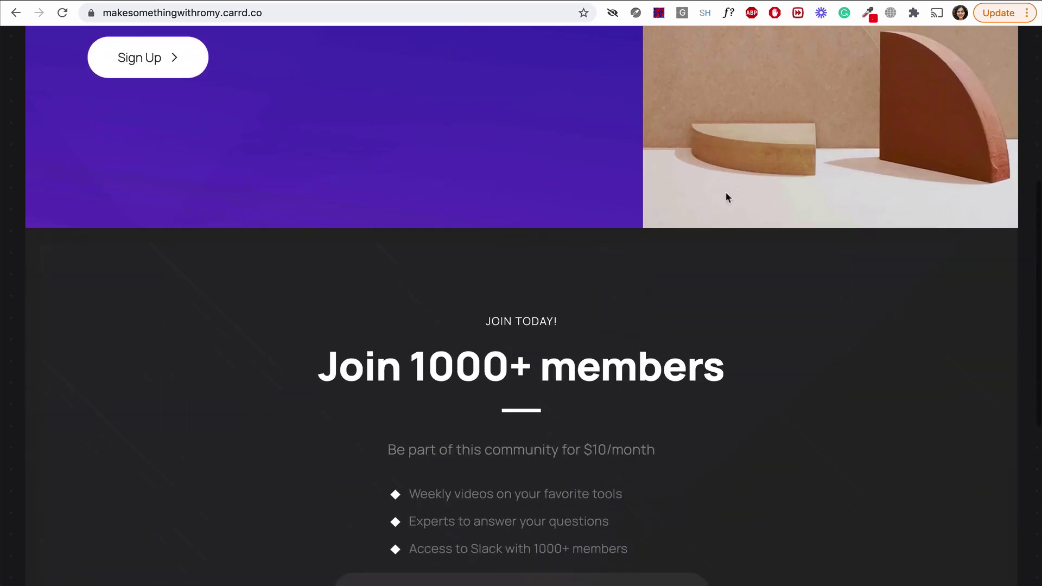
scroll(727, 197, "down", 6)
left_click(563, 242)
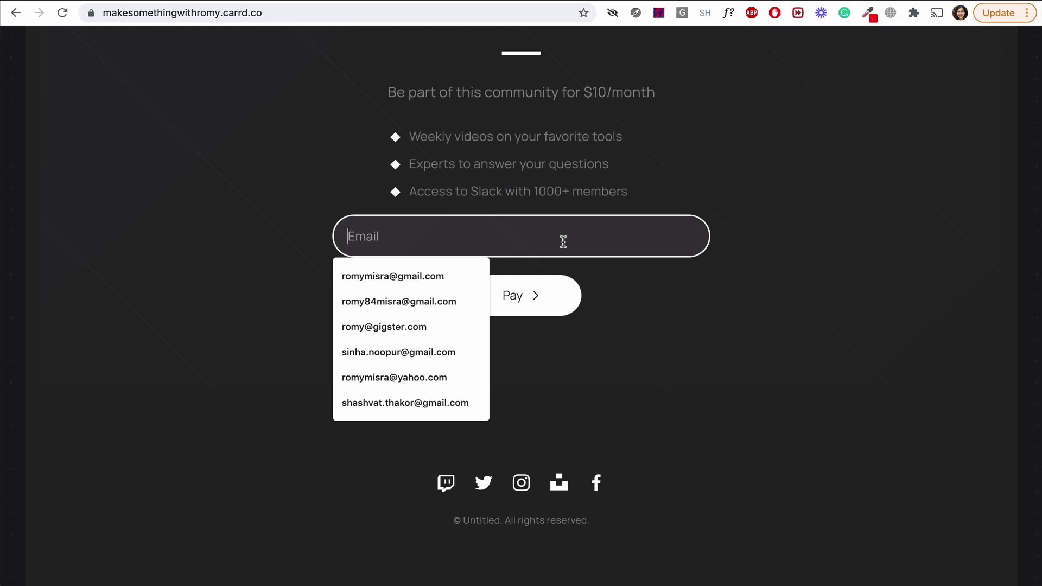
left_click(482, 271)
left_click(496, 290)
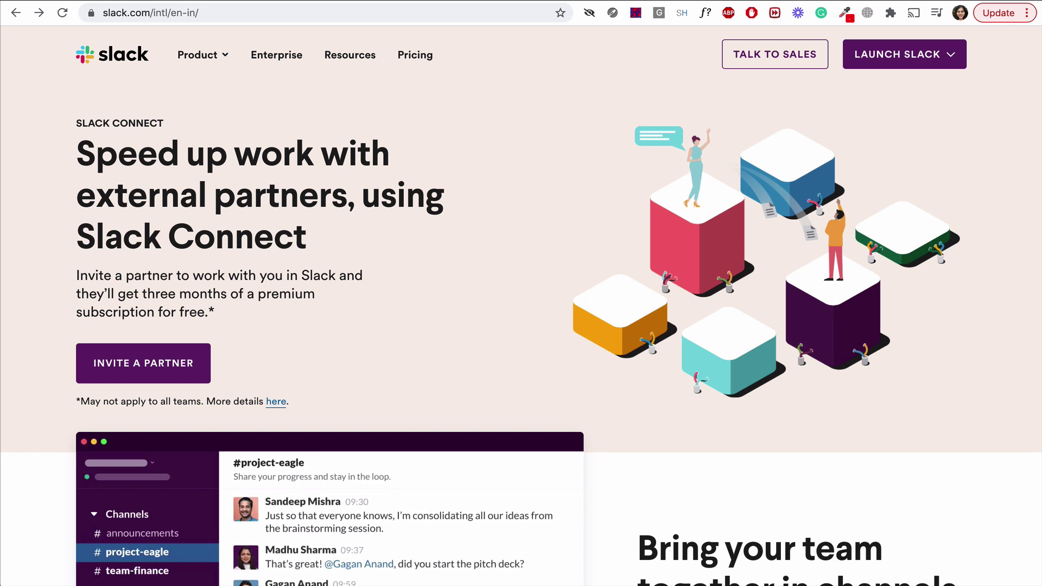
Show the Launch Slack list of the account's existing workspaces.
left_click(946, 61)
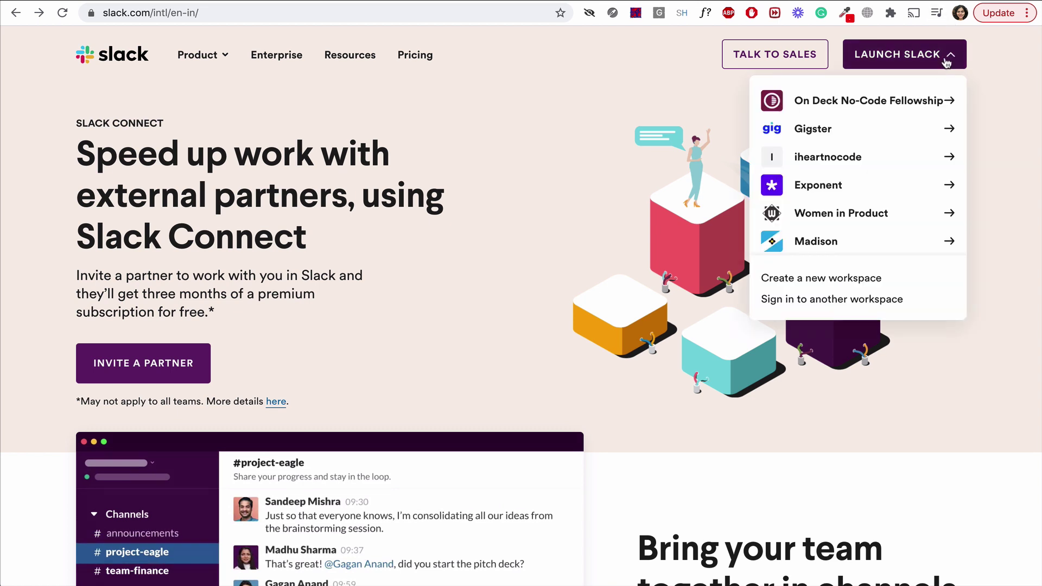
Sign up with an email address and create the 'Make Something With Romy' workspace with a making-things project.
left_click(876, 277)
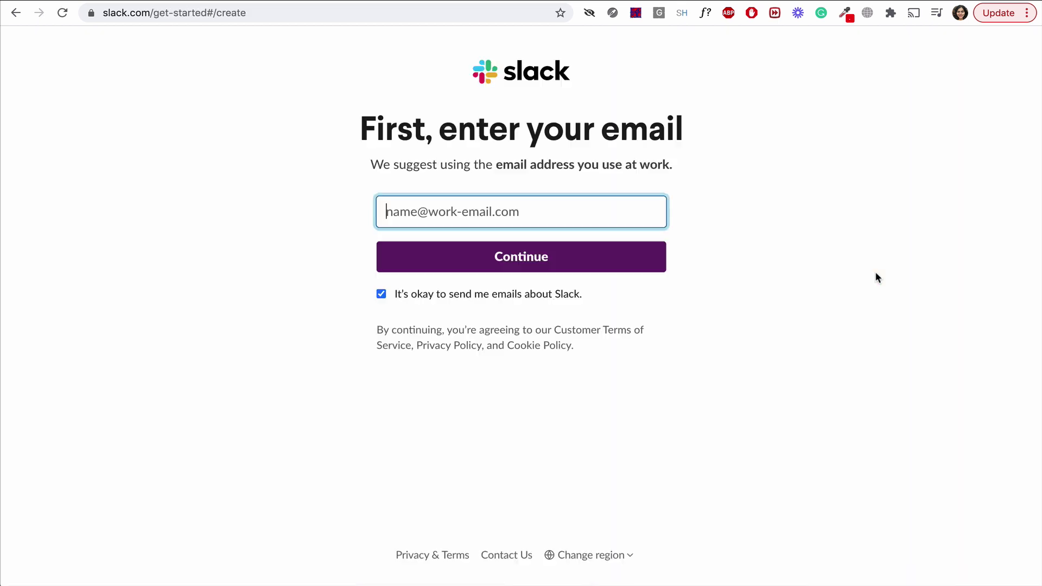
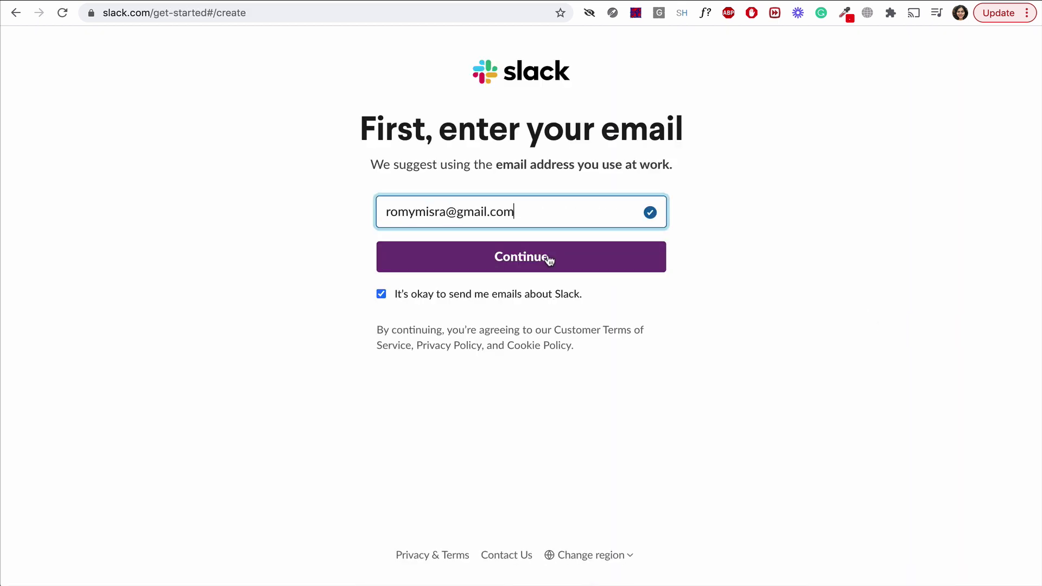
left_click(550, 259)
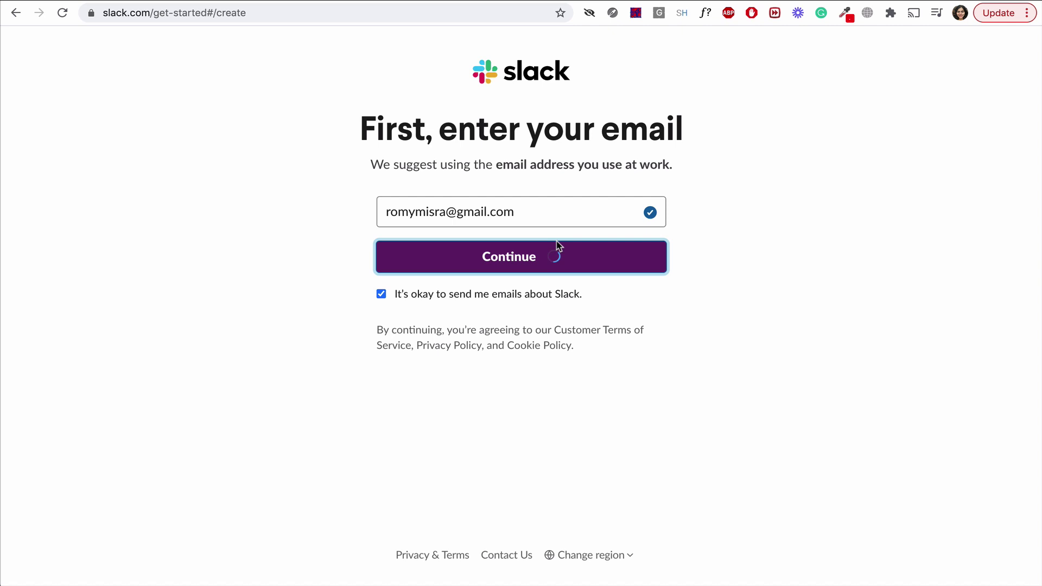
type("Make Something")
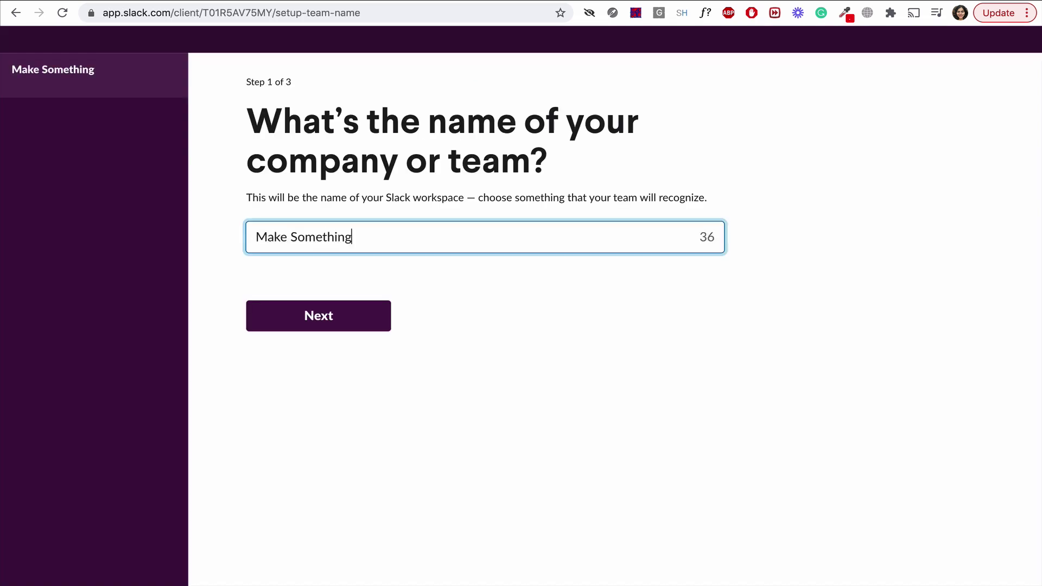
type(" With Romy")
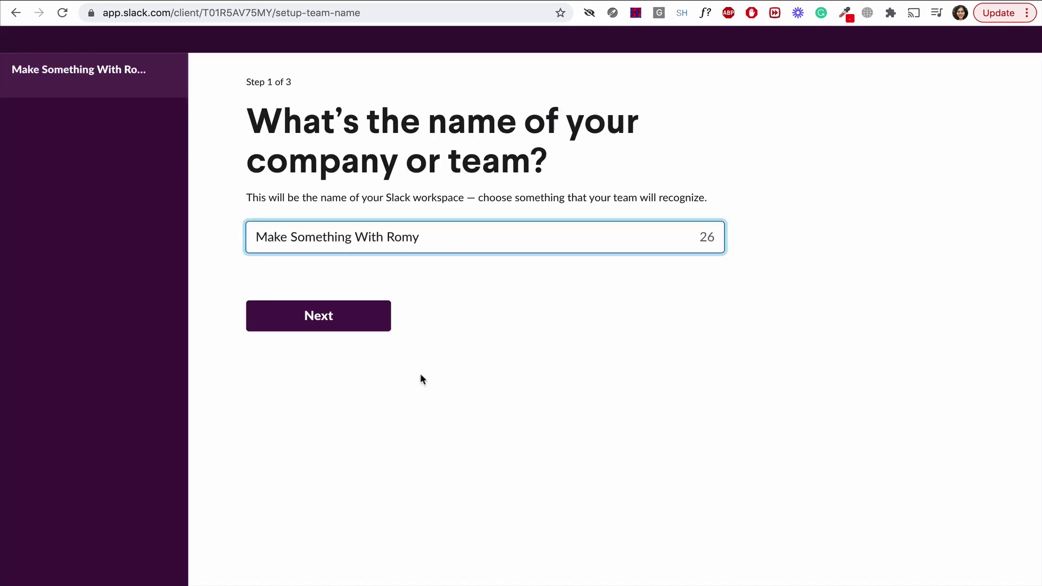
left_click(353, 314)
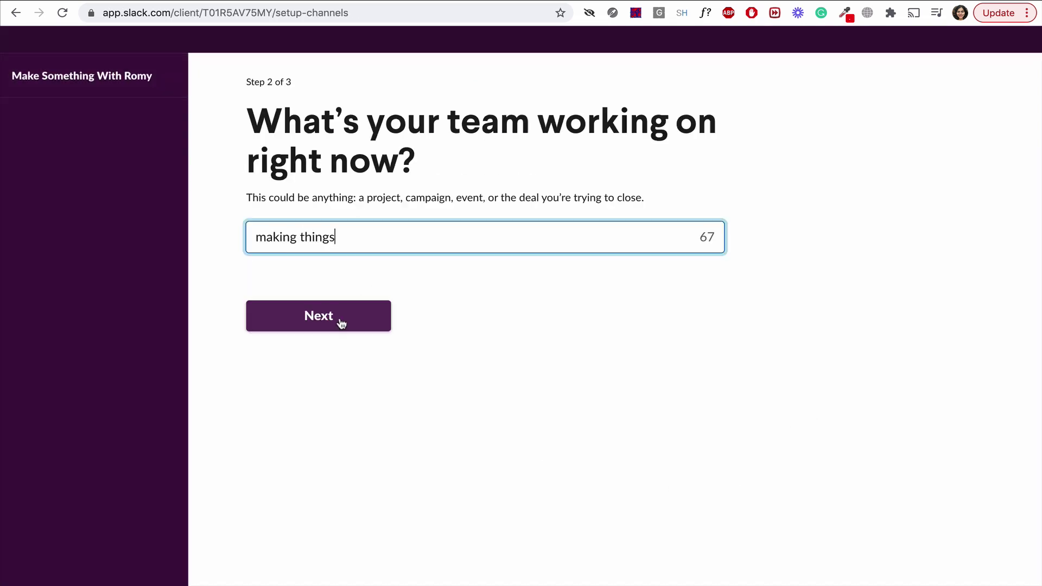
left_click(340, 324)
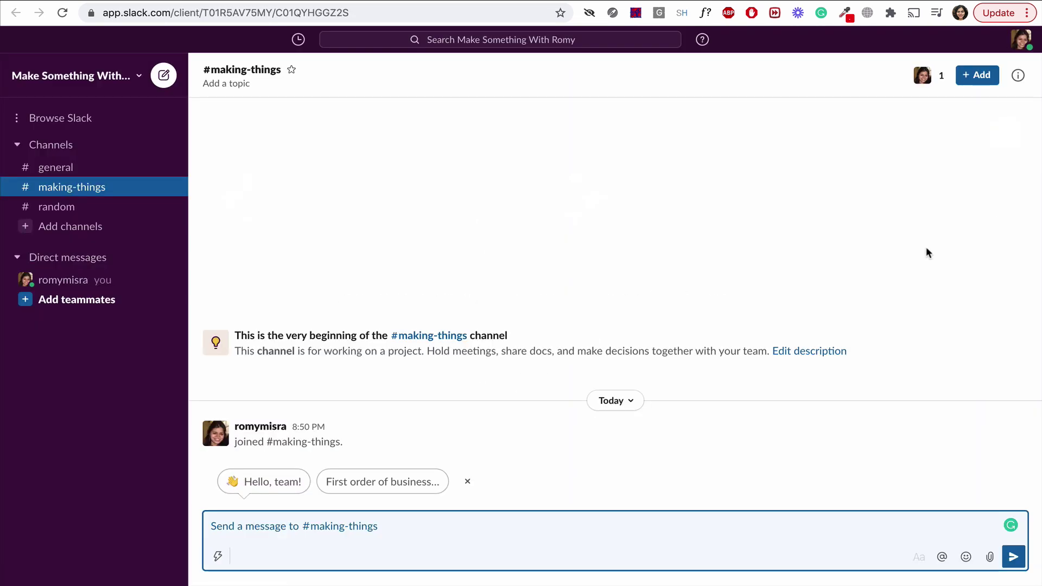
Open #general, start inviting an email address, then close the invitation without sending.
left_click(55, 167)
left_click(139, 77)
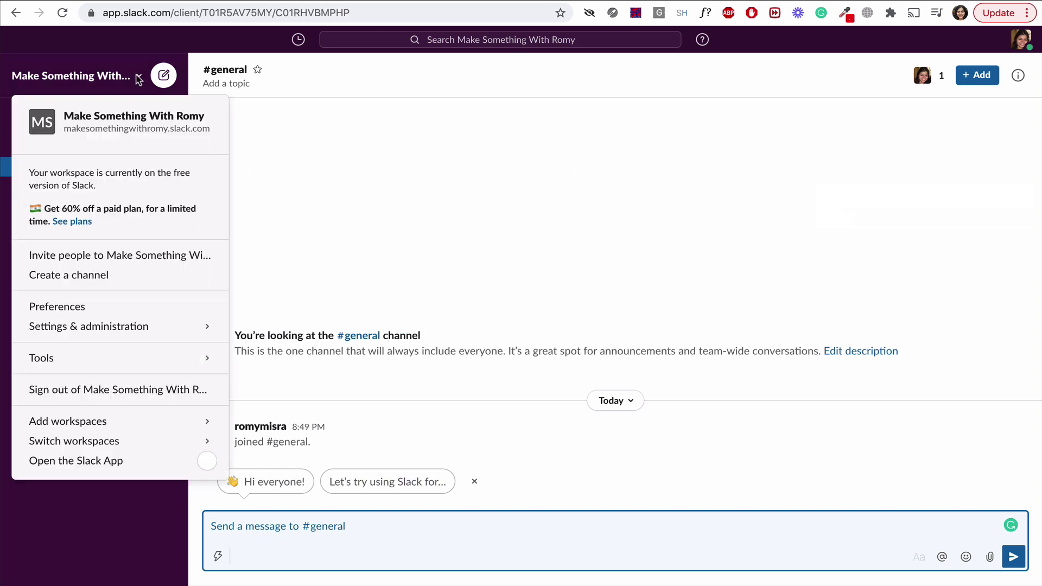
left_click(138, 260)
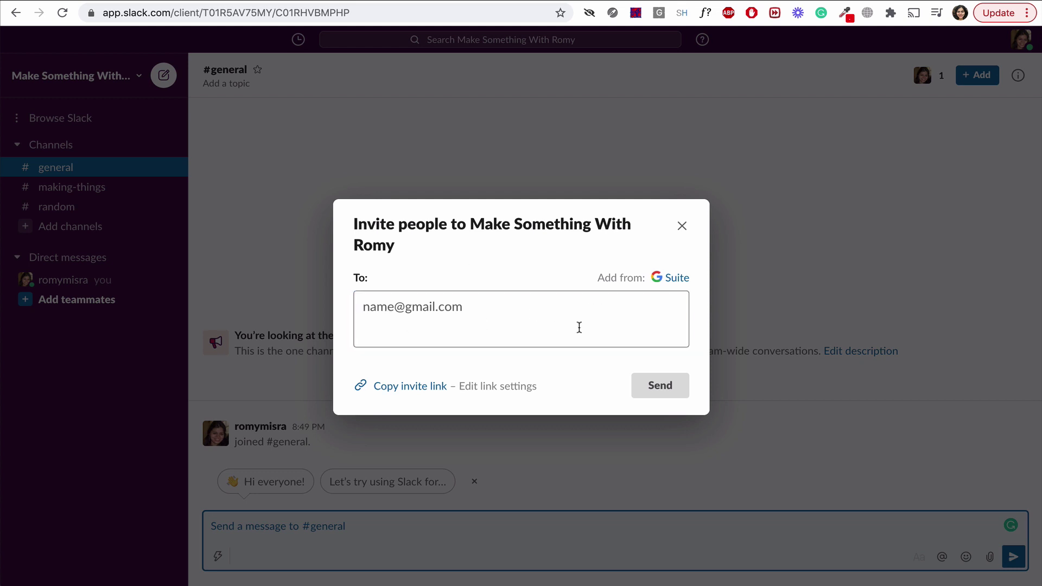
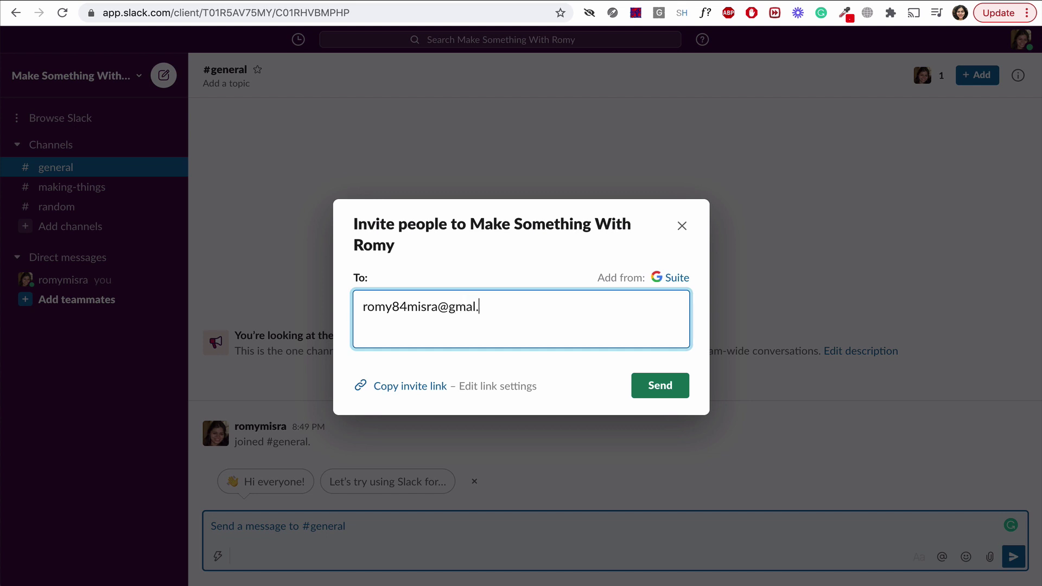
left_click(681, 227)
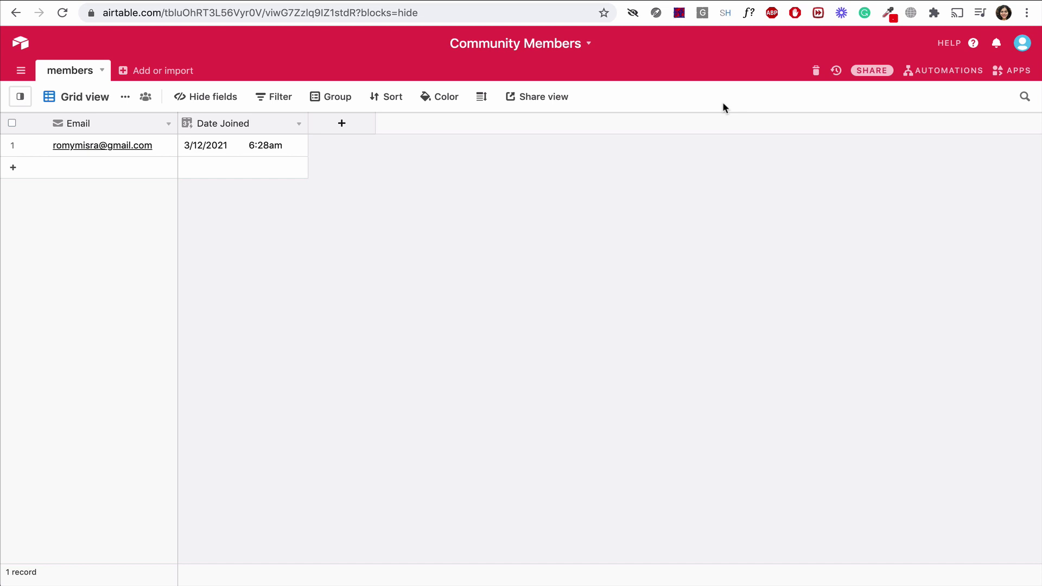
Create a 'Welcome email' automation triggered when a record is created in the members table.
left_click(931, 73)
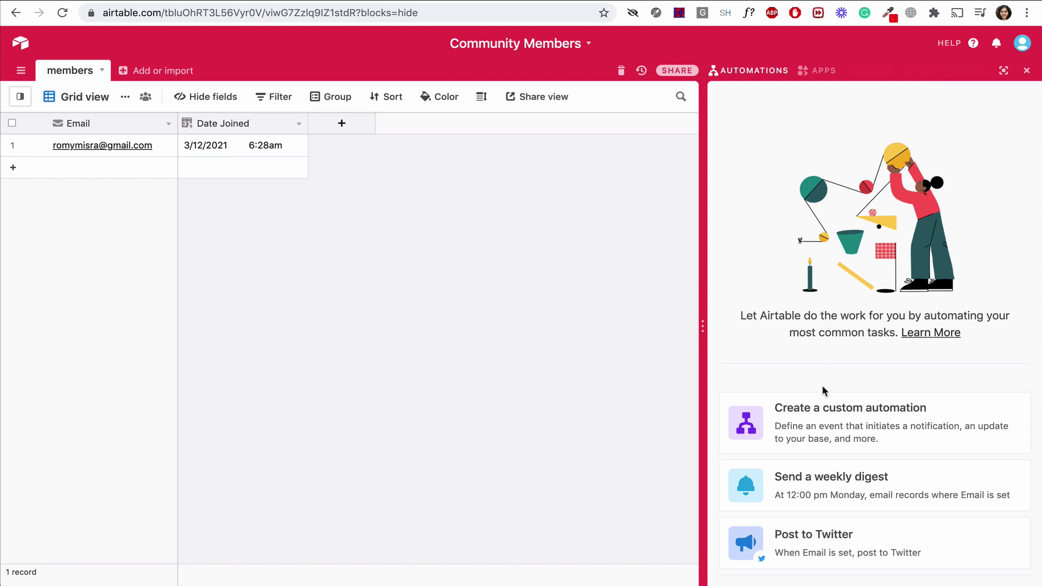
left_click(822, 406)
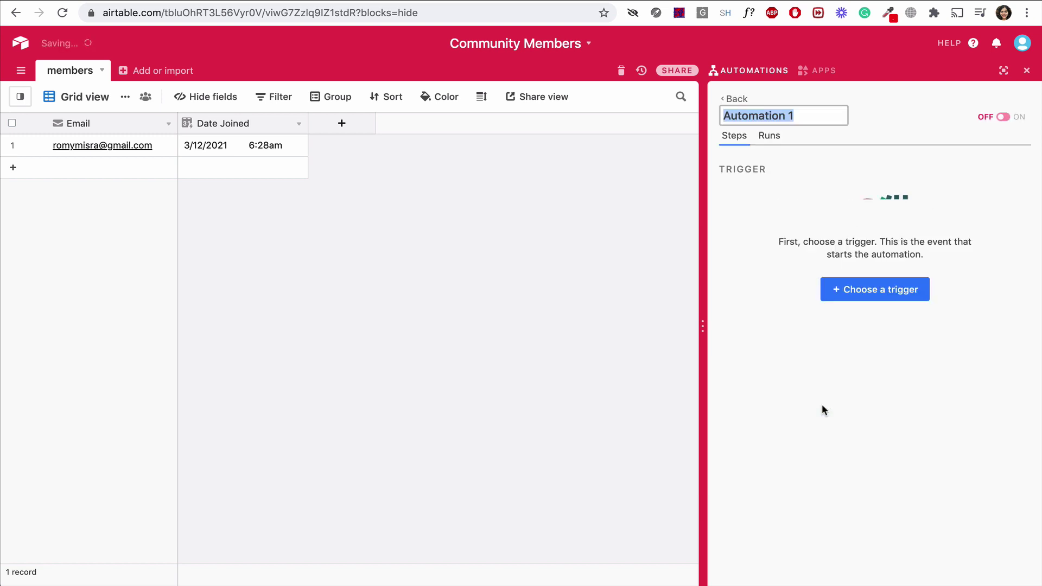
type("Welcome e")
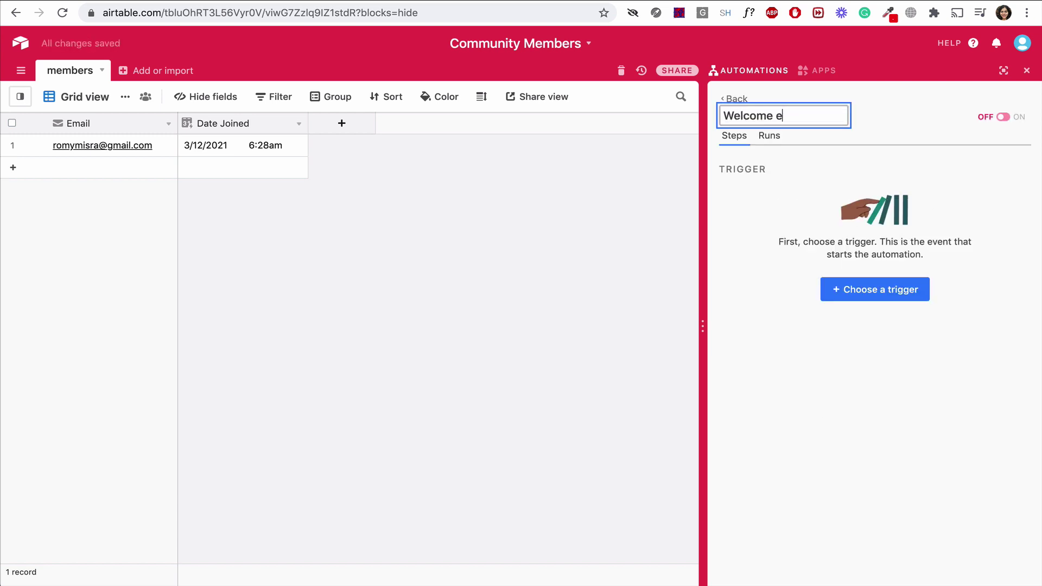
type("mail")
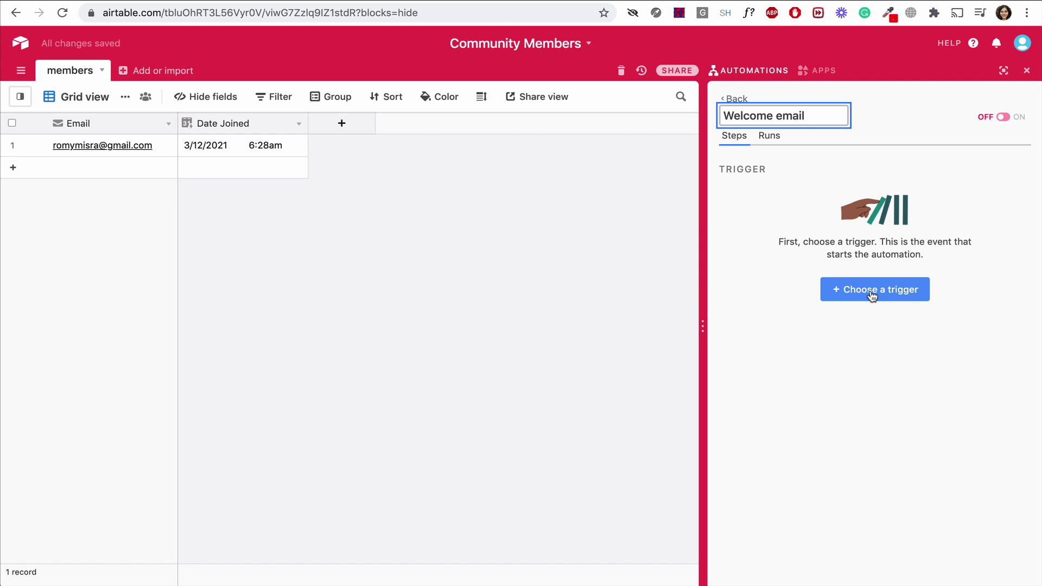
left_click(872, 296)
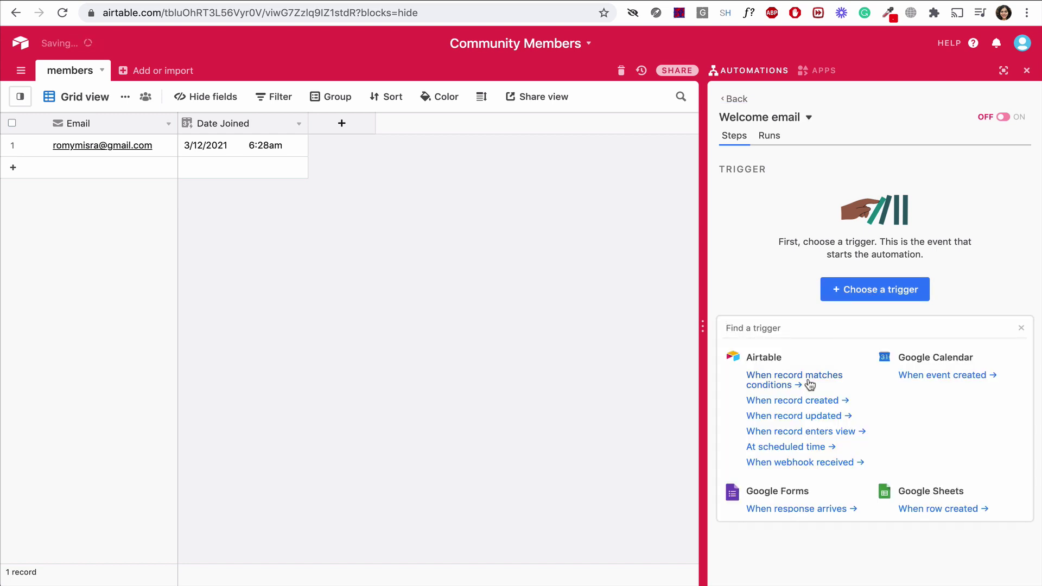
left_click(805, 401)
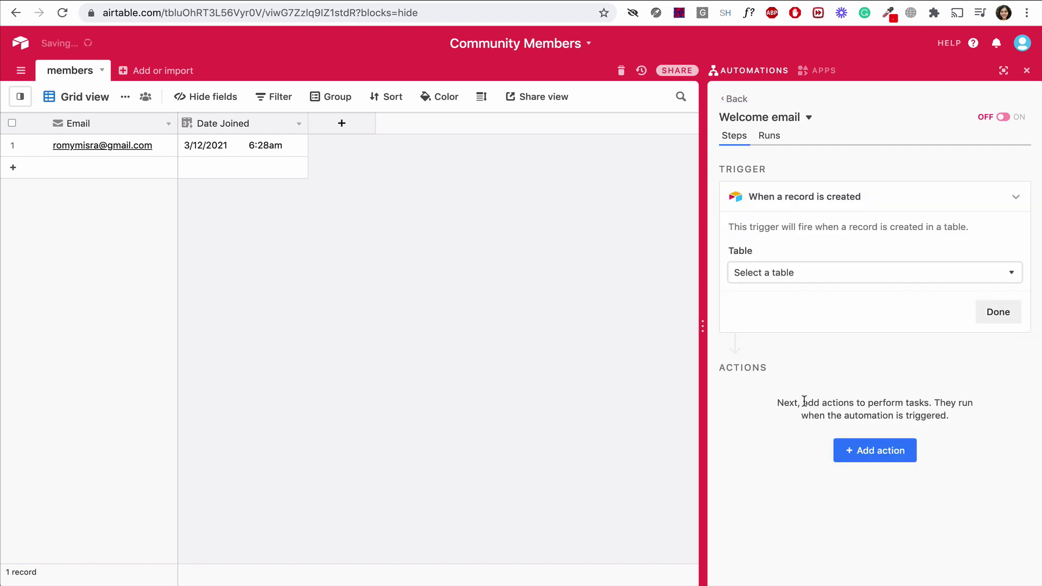
left_click(848, 279)
left_click(828, 321)
left_click(1001, 306)
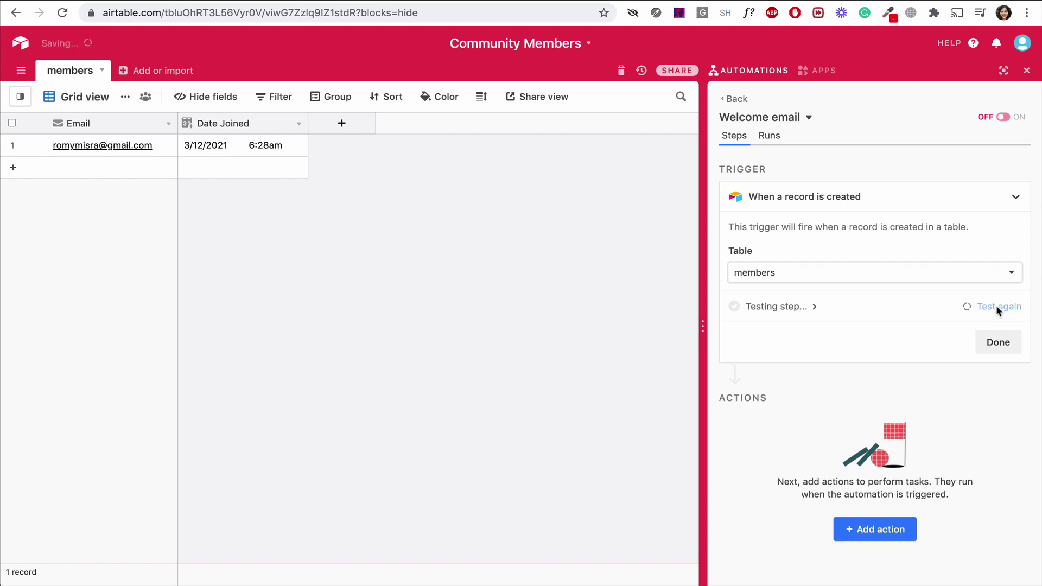
left_click(997, 342)
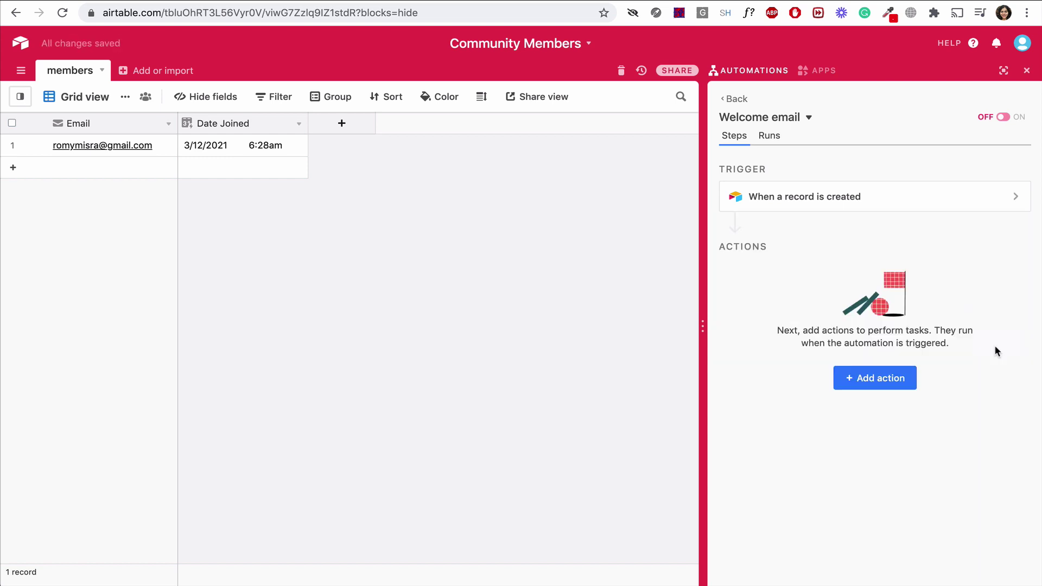
Add a Gmail send-email action to the record's Email with subject 'Welcome to the Make Something community'.
left_click(865, 378)
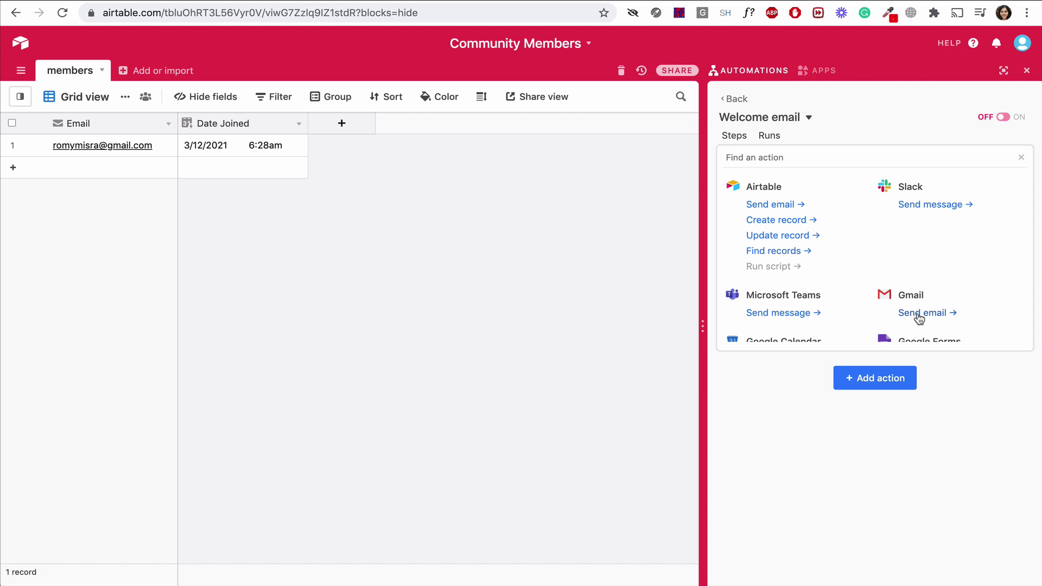
left_click(918, 315)
left_click(1001, 401)
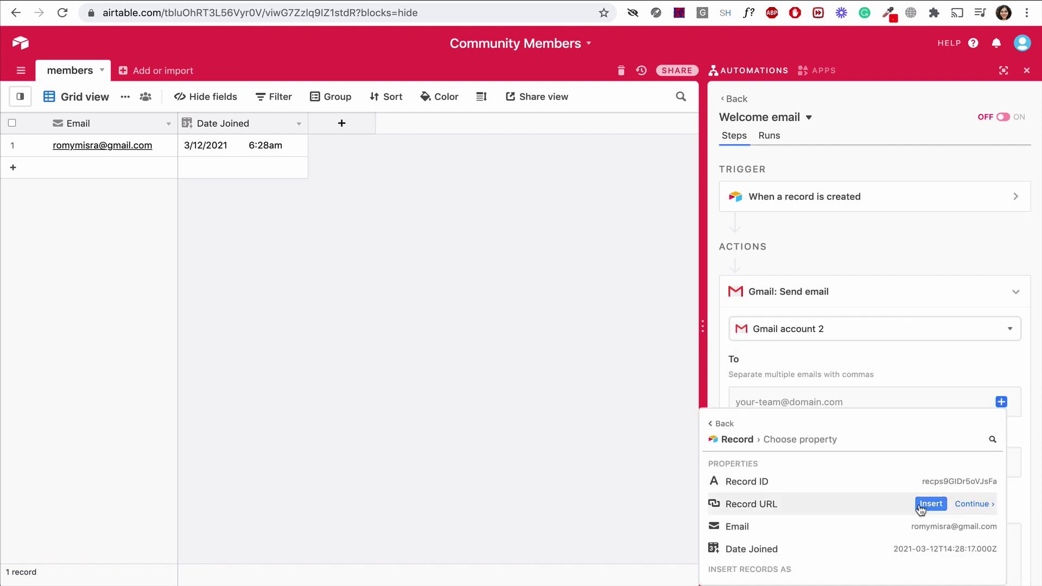
left_click(929, 526)
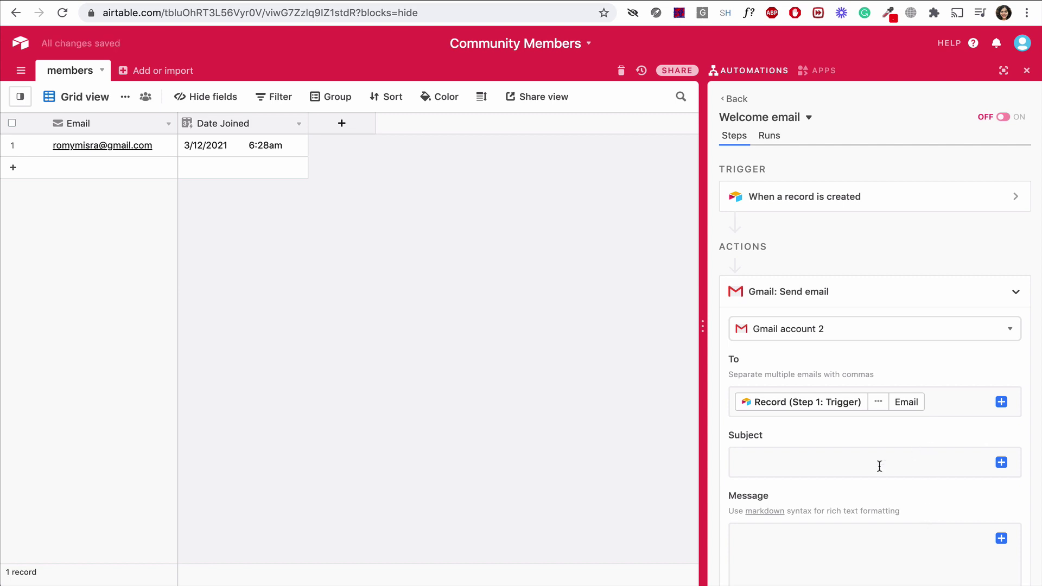
left_click(864, 468)
type("Welcome to the ")
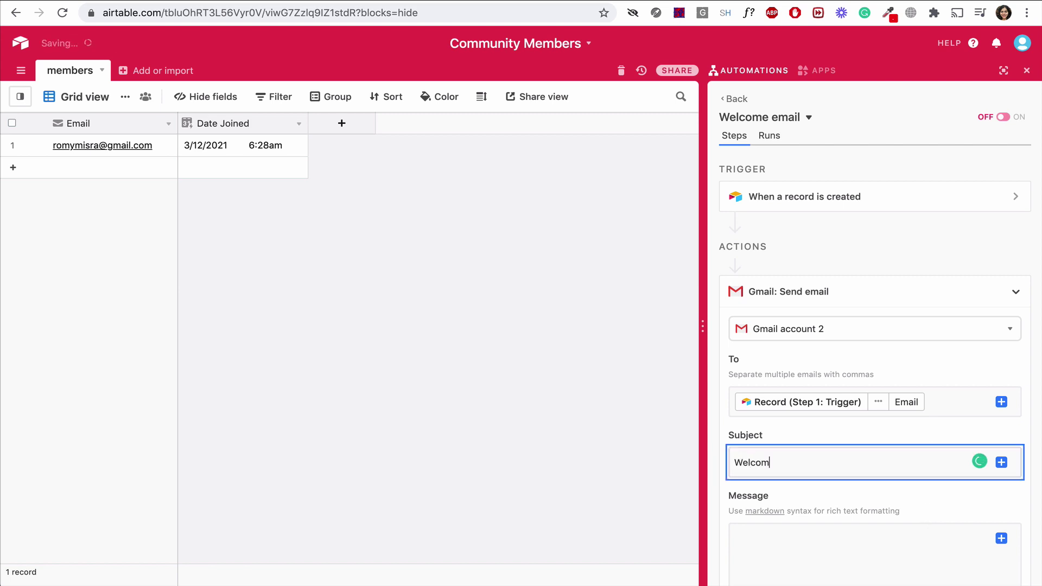
type("Make Something community")
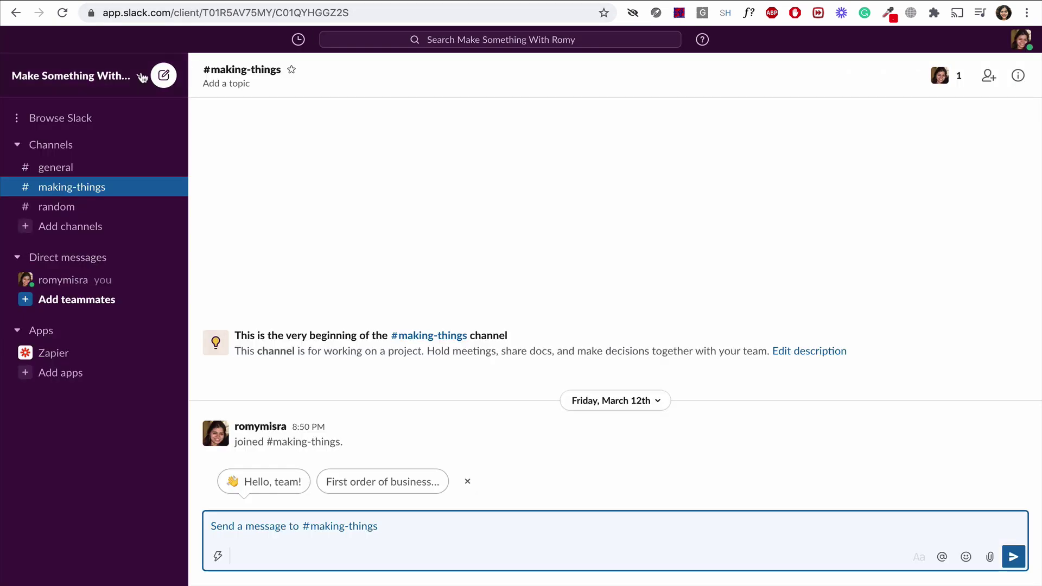
Copy the Slack workspace's never-expiring invite link from the Invite people dialog.
left_click(143, 77)
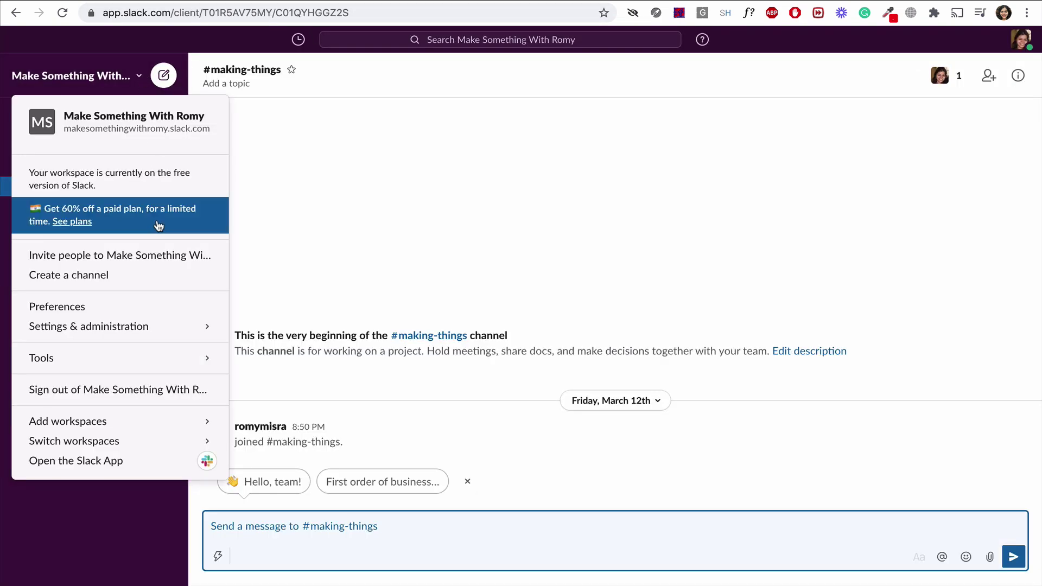
left_click(161, 253)
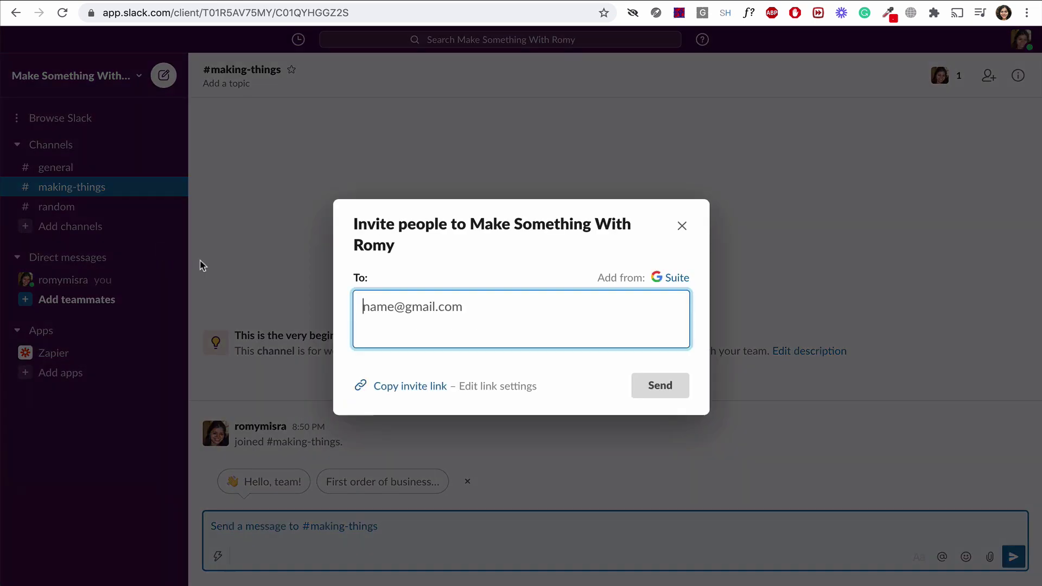
left_click(408, 386)
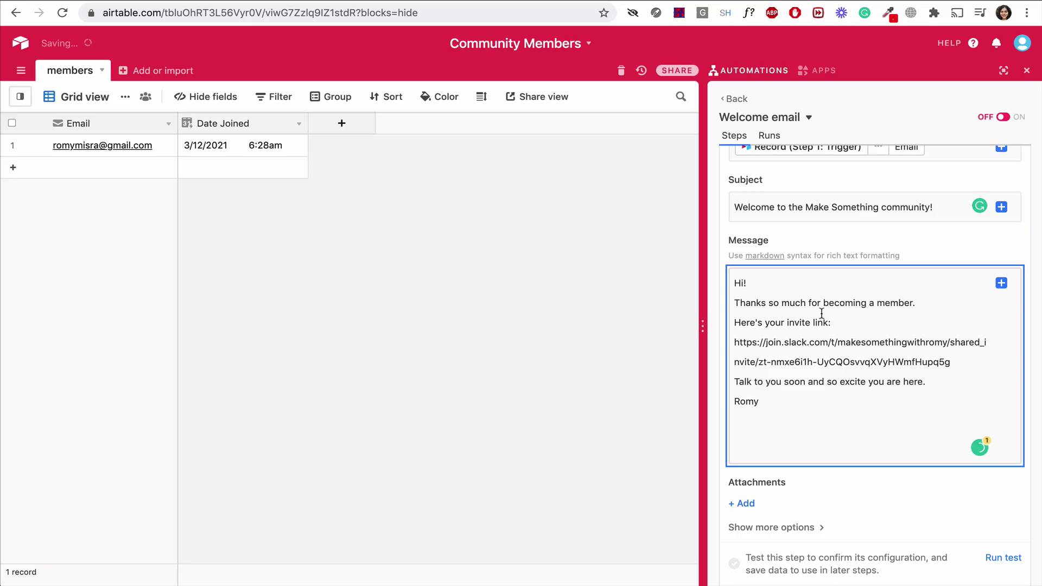
Add blank lines after the thank-you line and the invite link, then run a test of the email step.
left_click(922, 303)
key("Return")
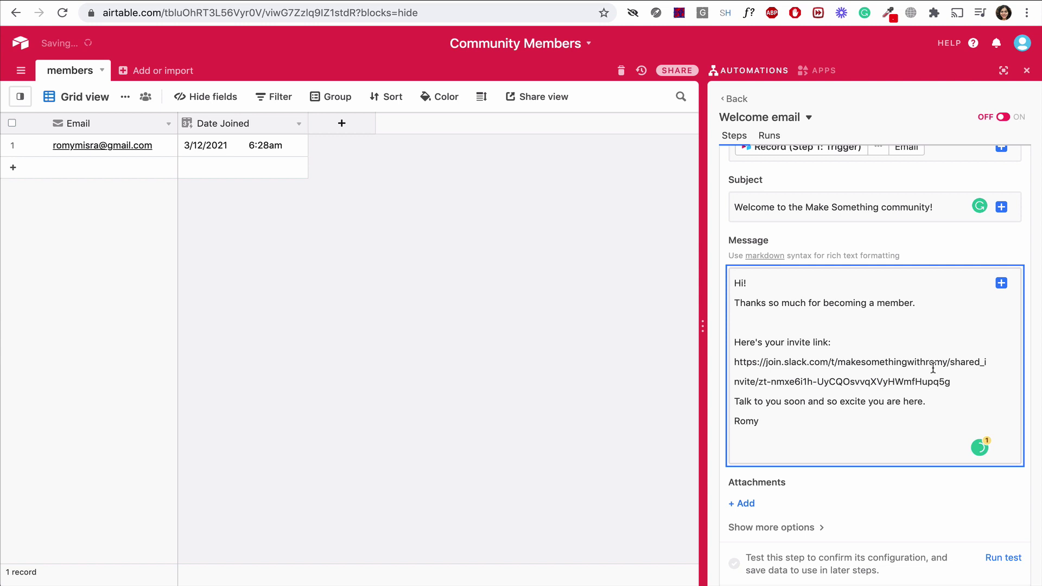
left_click(959, 381)
key("Return")
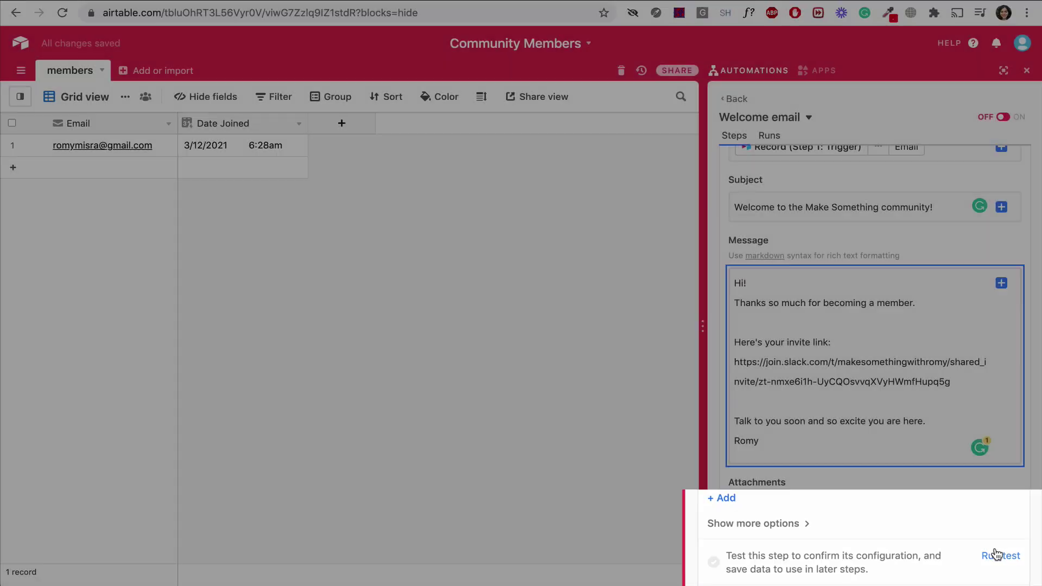
left_click(997, 556)
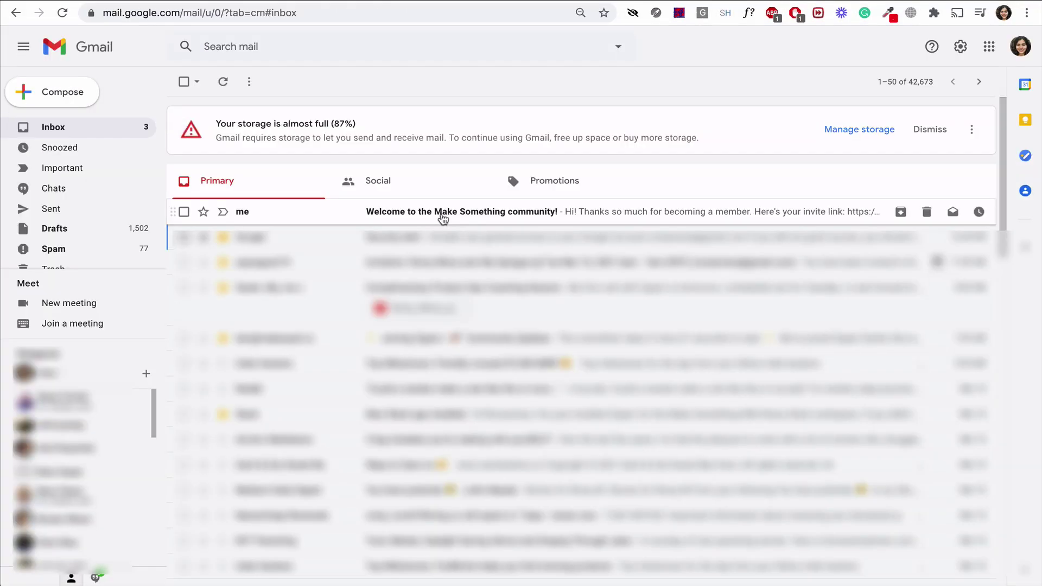
Open the received 'Welcome to the Make Something community!' email in Gmail, then return to Airtable.
left_click(443, 216)
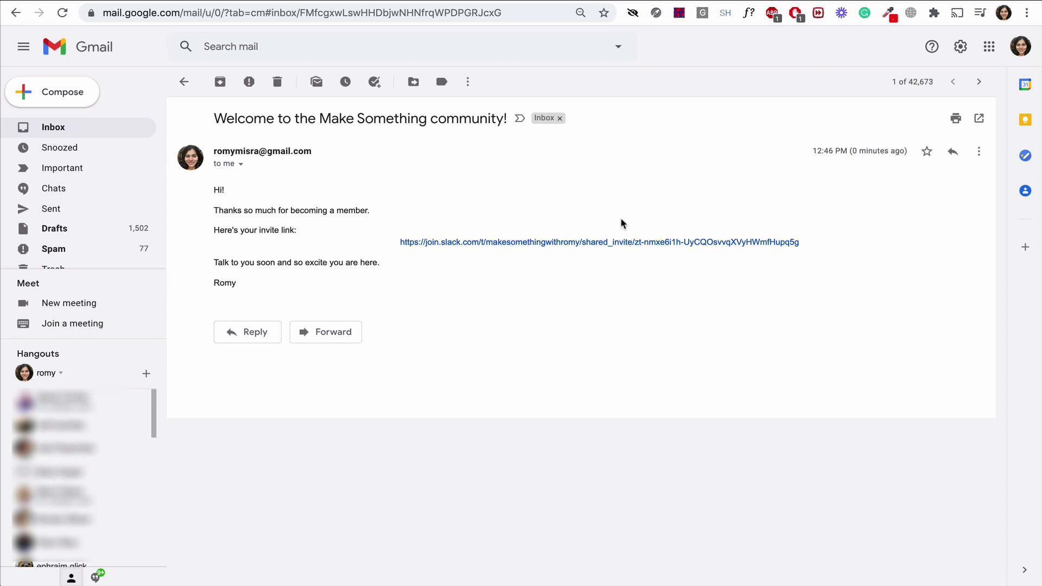
key("ctrl+Tab")
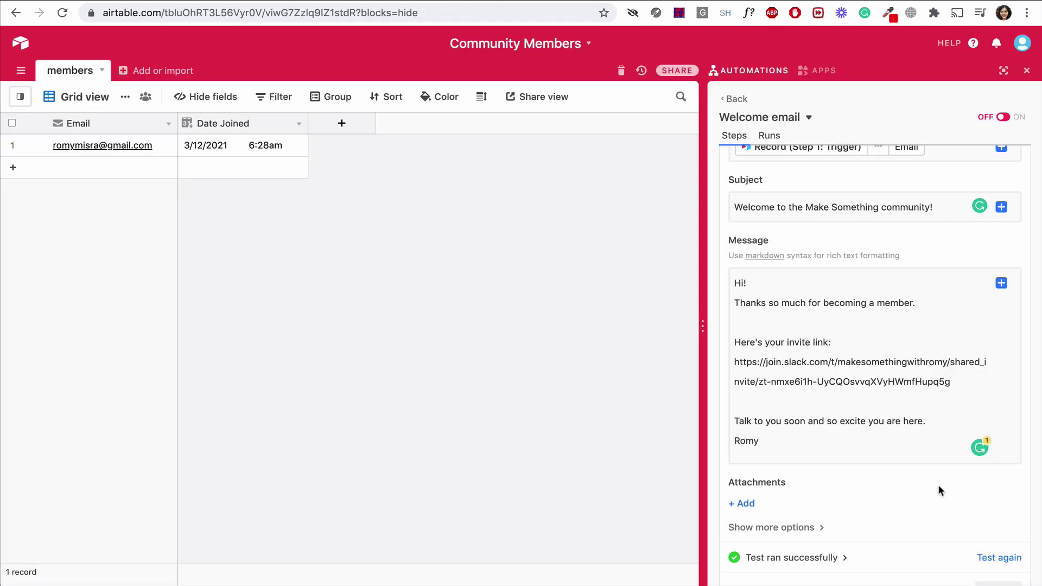
Switch the Welcome email automation ON and return to the automations list.
left_click(1005, 119)
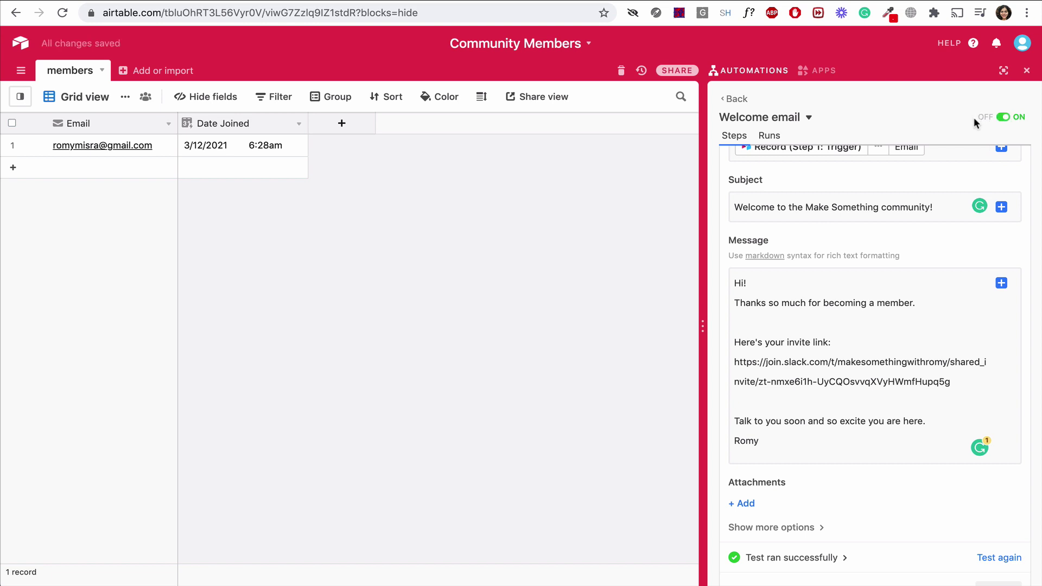
left_click(736, 99)
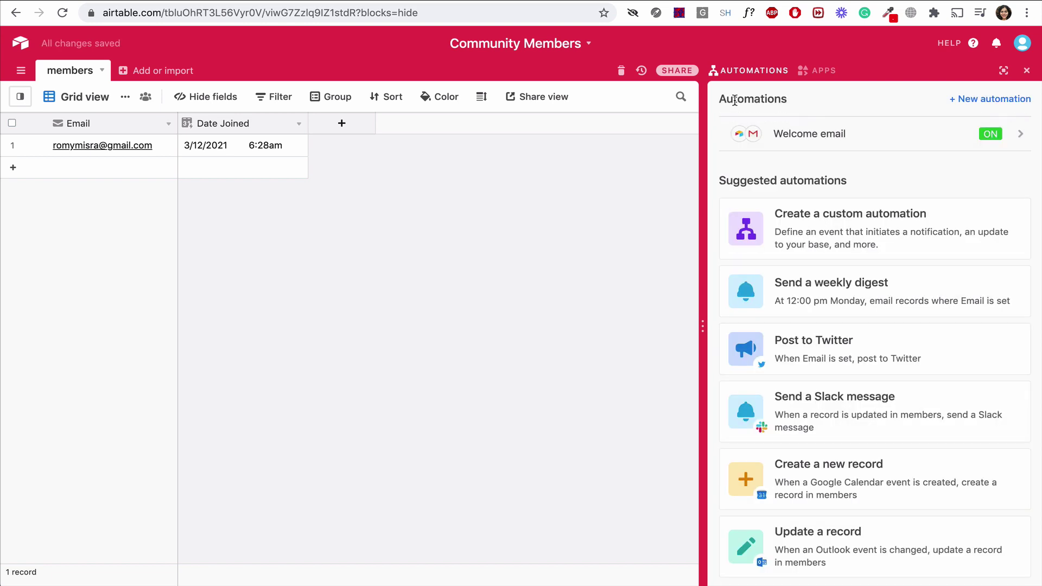